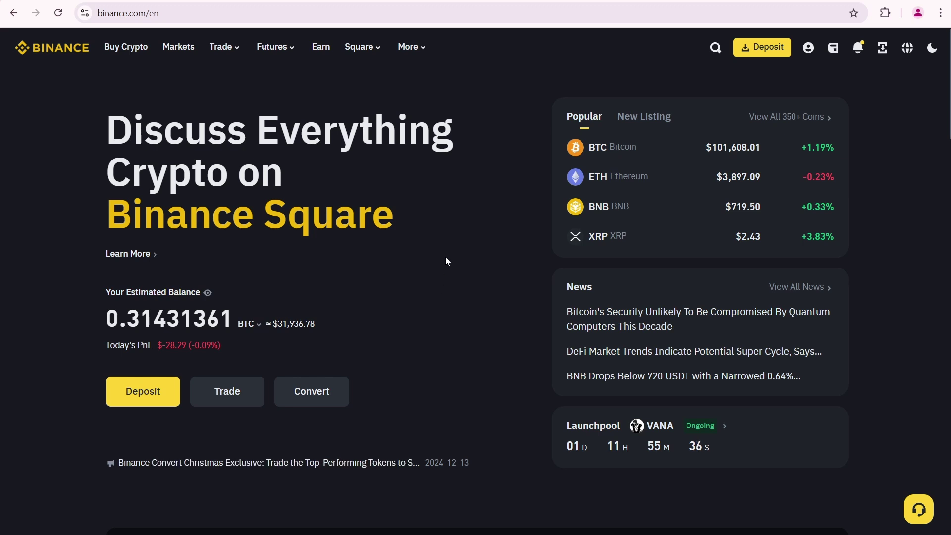
# Go to Binance's BTC/USDT Spot trading page through the Trade menu
pyautogui.moveTo(223, 47)
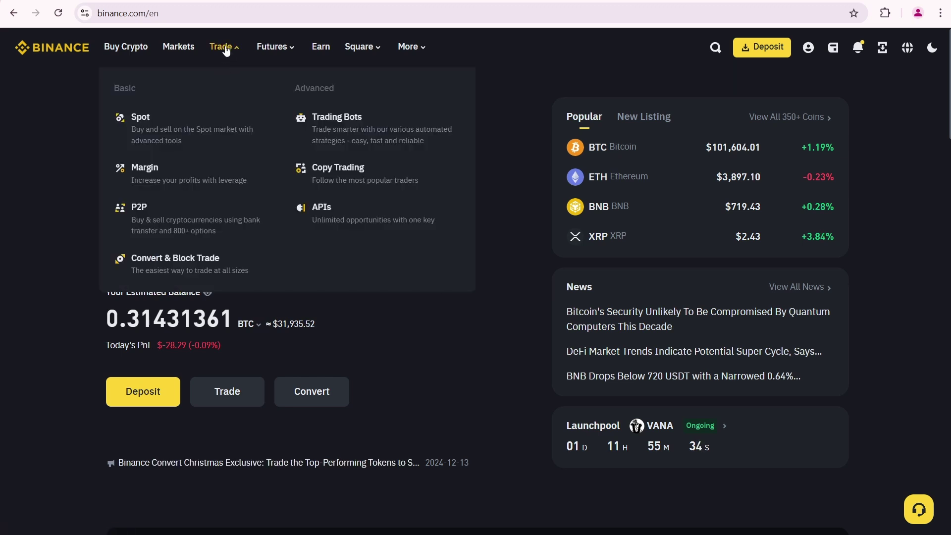
pyautogui.click(149, 132)
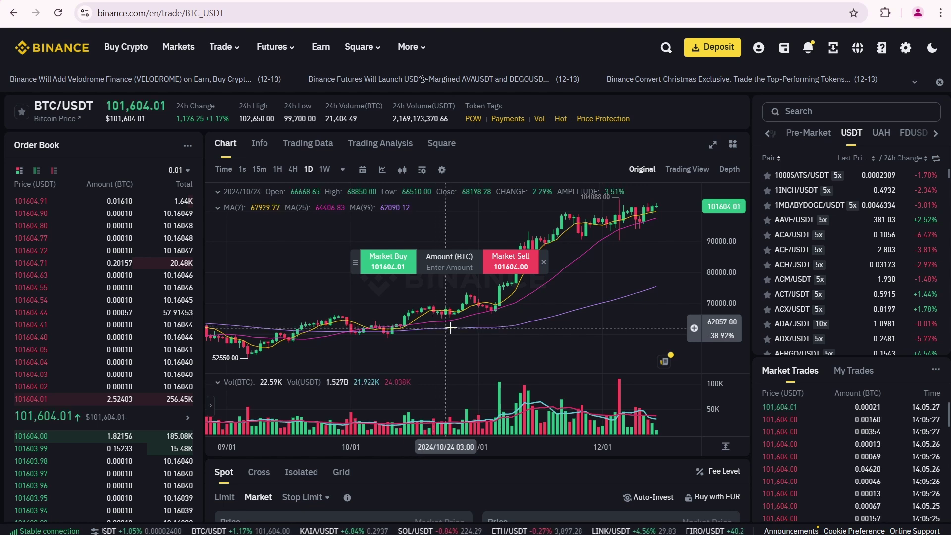
# Show the Pre-Market pairs, listing USUAL/USDT at 0.6714 with a 40000 USUAL holding limit
pyautogui.click(795, 142)
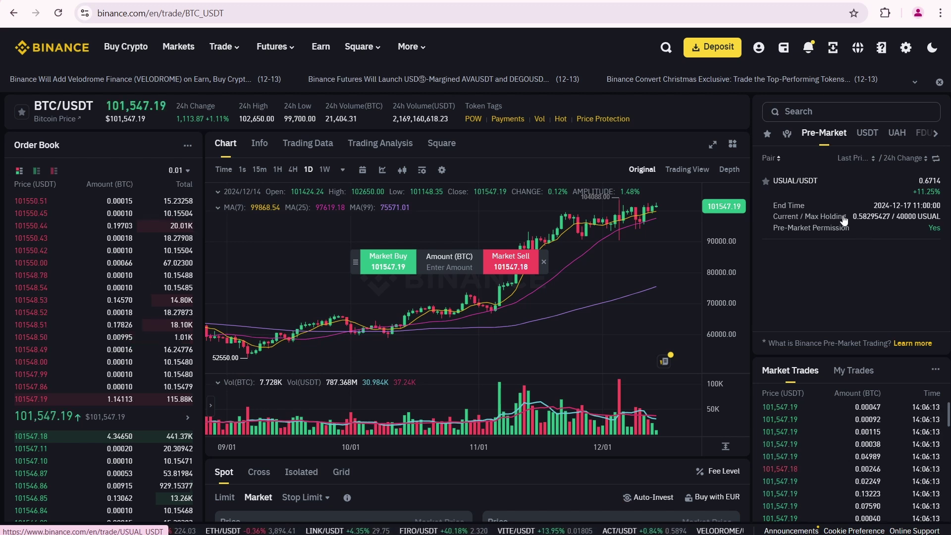
# Open the USUAL/USDT pre-market trading page and check its full page address
pyautogui.click(845, 220)
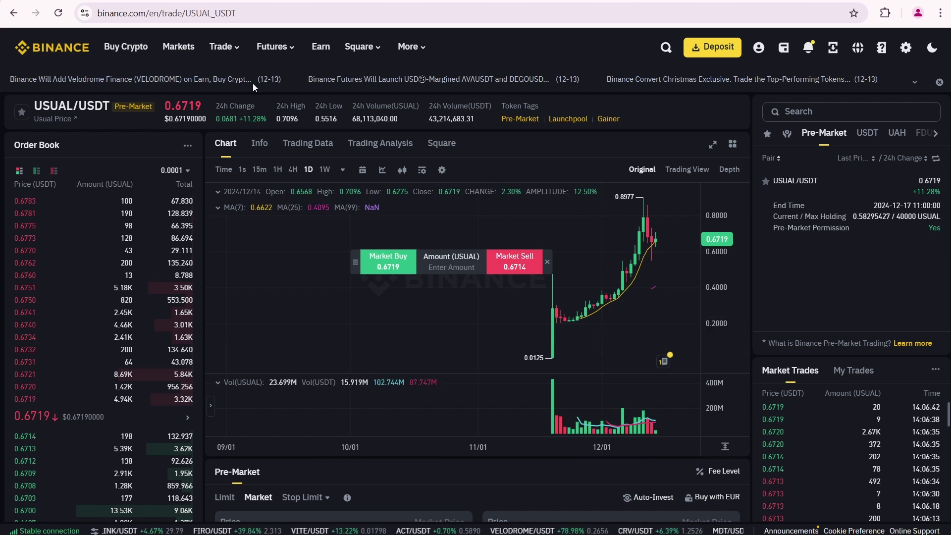
pyautogui.click(160, 13)
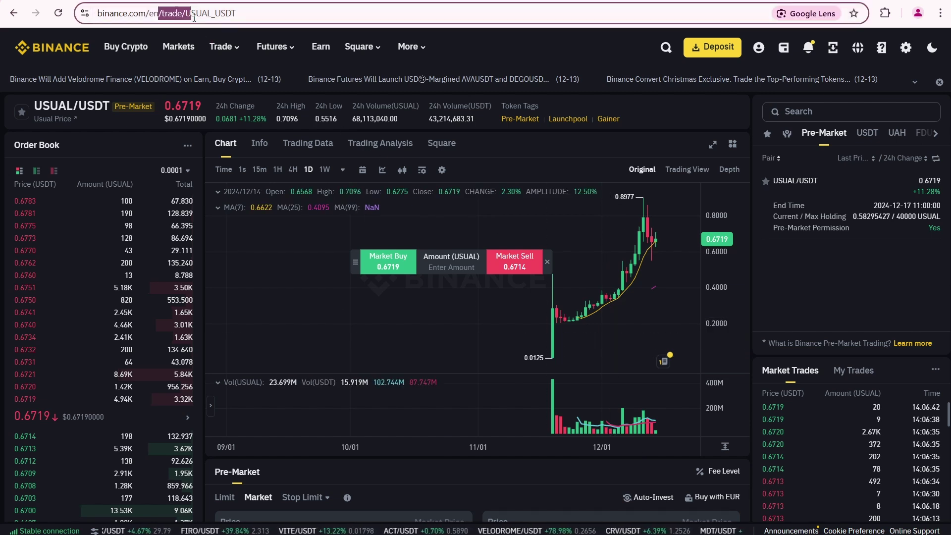
pyautogui.click(214, 14)
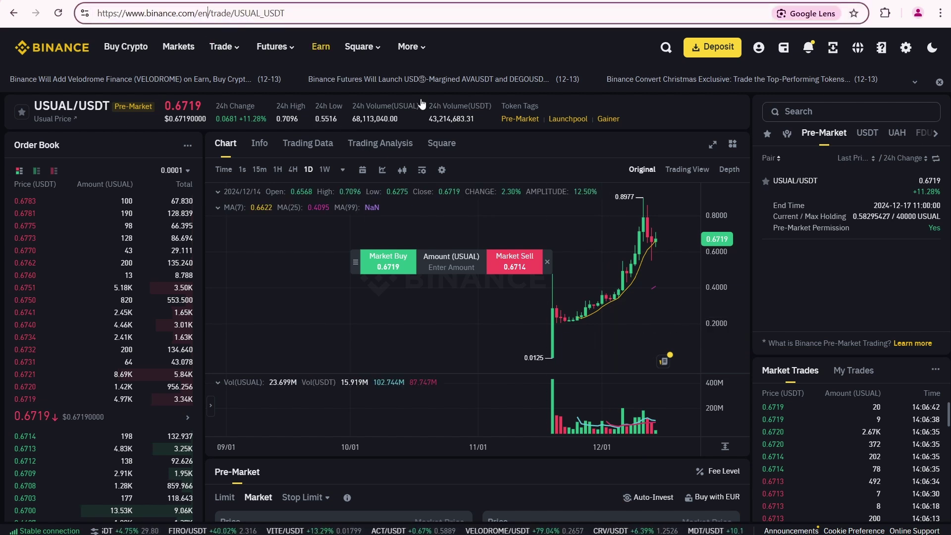
pyautogui.click(809, 276)
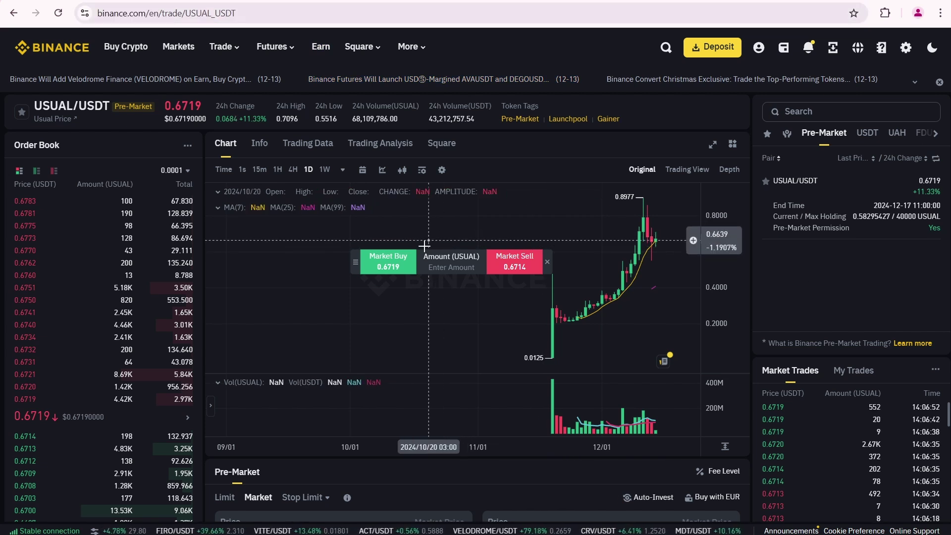
# Switch the USUAL/USDT order form from Limit to Market orders
pyautogui.scroll(-5, 611, 397)
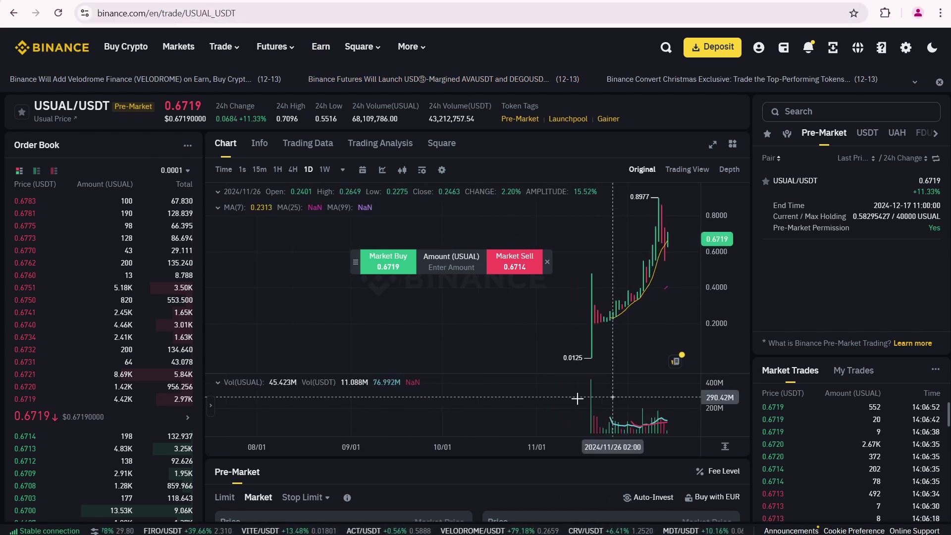
pyautogui.scroll(-6, 392, 441)
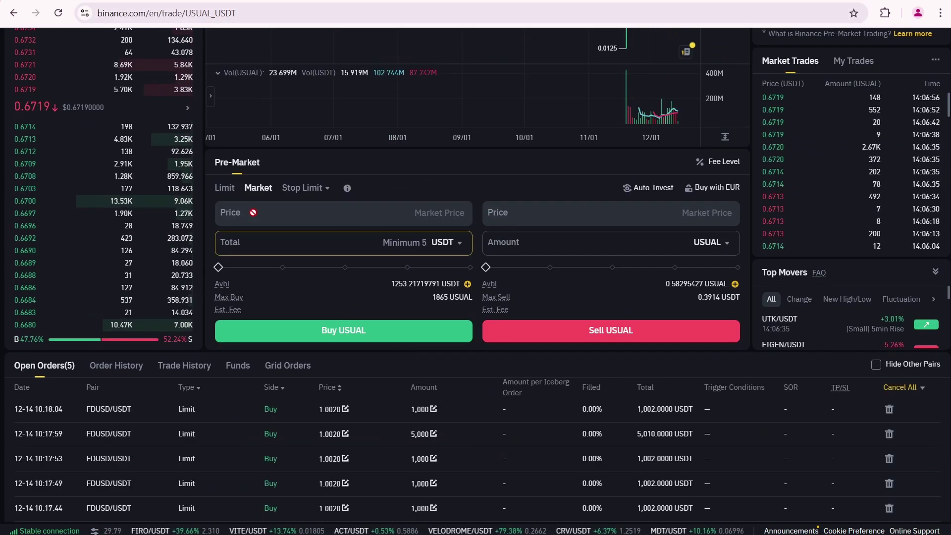
pyautogui.click(228, 187)
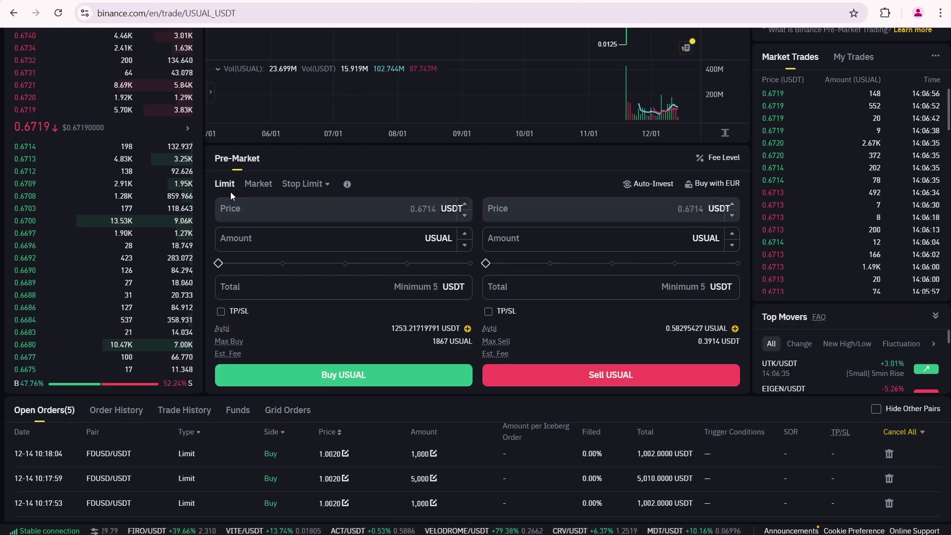
pyautogui.click(258, 184)
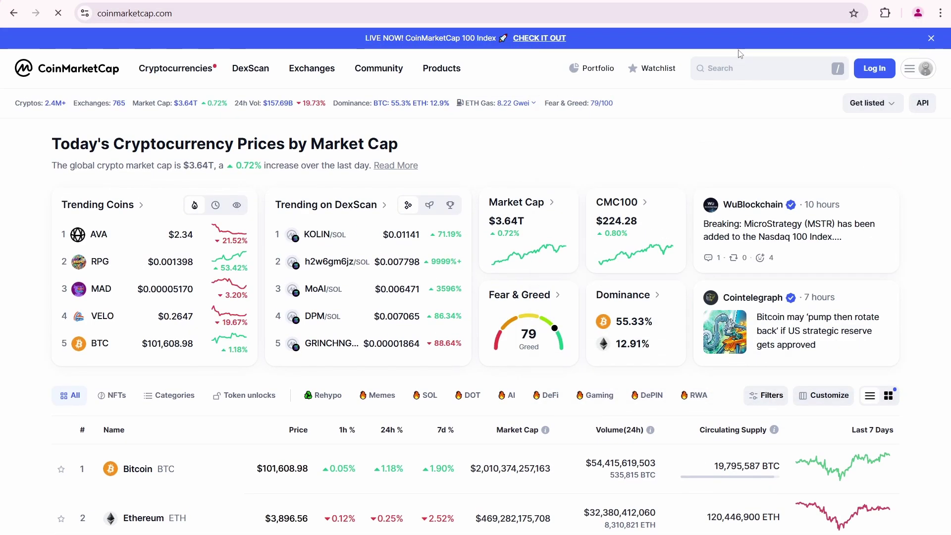
# Search CoinMarketCap for 'usual', open the Usual (USUAL) page, and select the 18 Dec listing notice
pyautogui.click(733, 68)
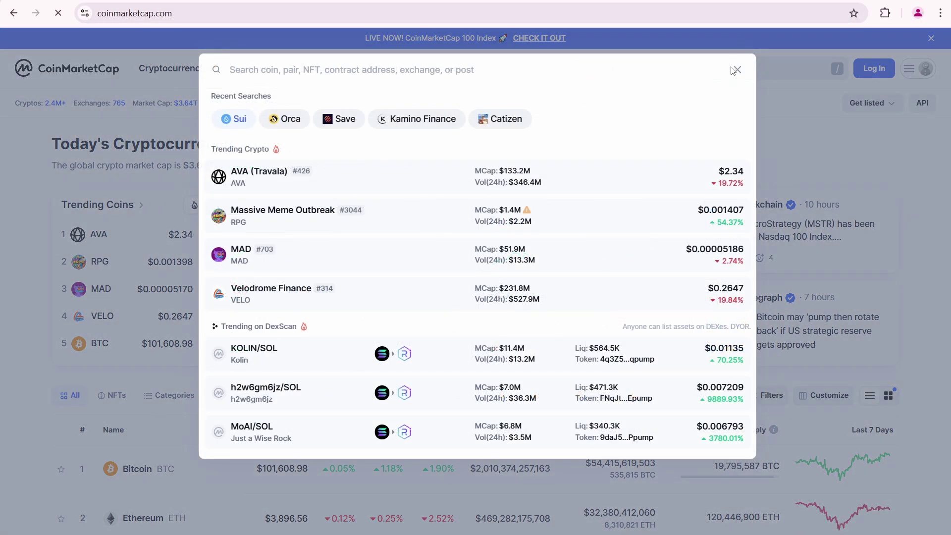
pyautogui.write('usual')
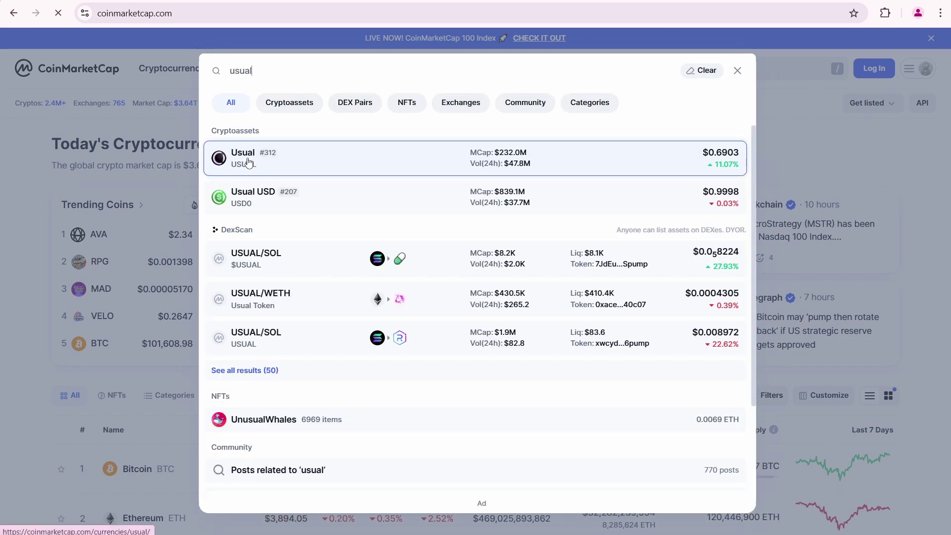
pyautogui.click(546, 150)
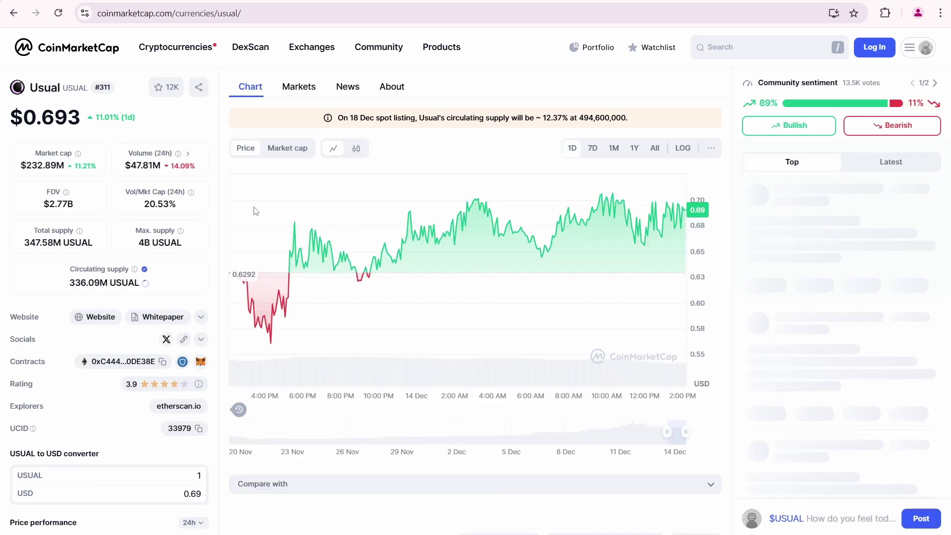
pyautogui.moveTo(338, 118); pyautogui.dragTo(638, 117)
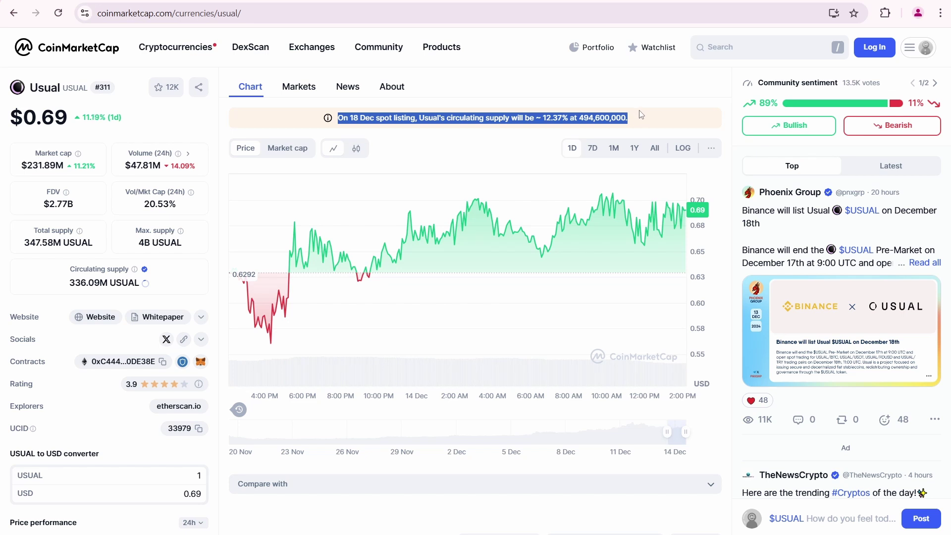
# Select the token name TOMA on Bitget's TOMA pre-market page
pyautogui.click(642, 115)
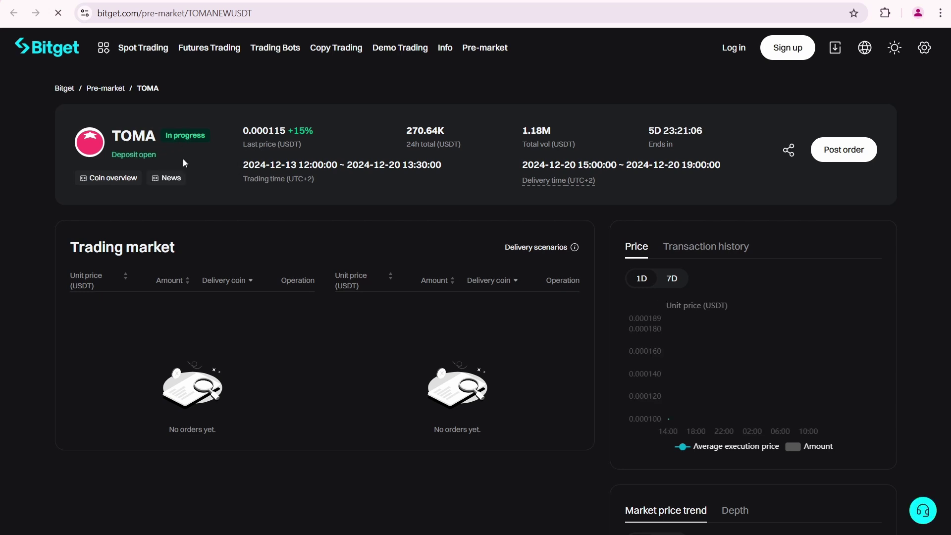
pyautogui.moveTo(112, 136); pyautogui.dragTo(156, 140)
pyautogui.hotkey('ctrl', 'c')
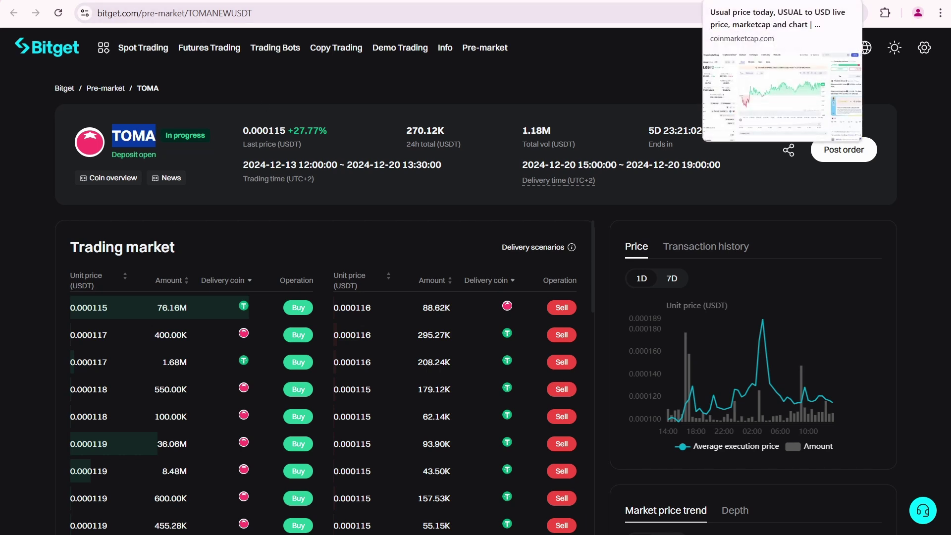
# Paste TOMA into CoinMarketCap's coin search from the Usual page
pyautogui.click(702, 1)
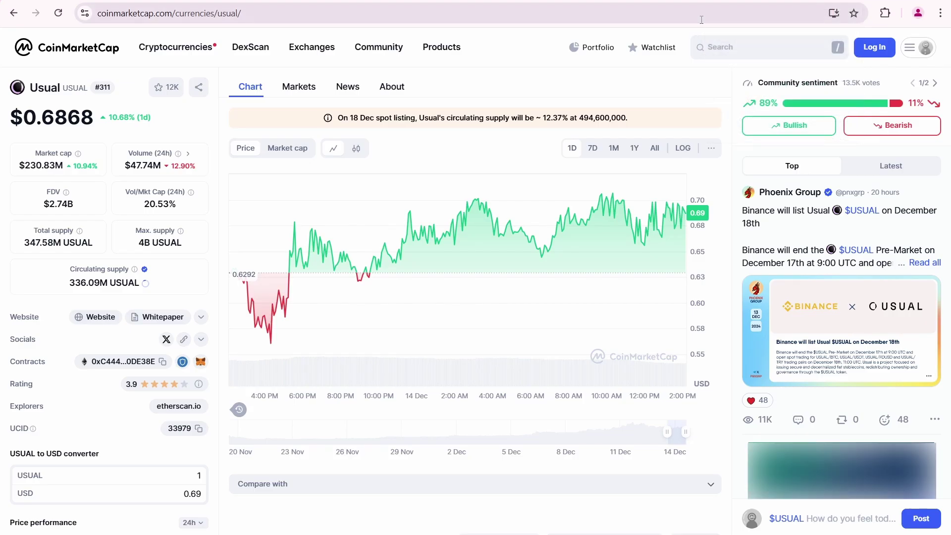
pyautogui.click(727, 48)
pyautogui.hotkey('ctrl', 'v')
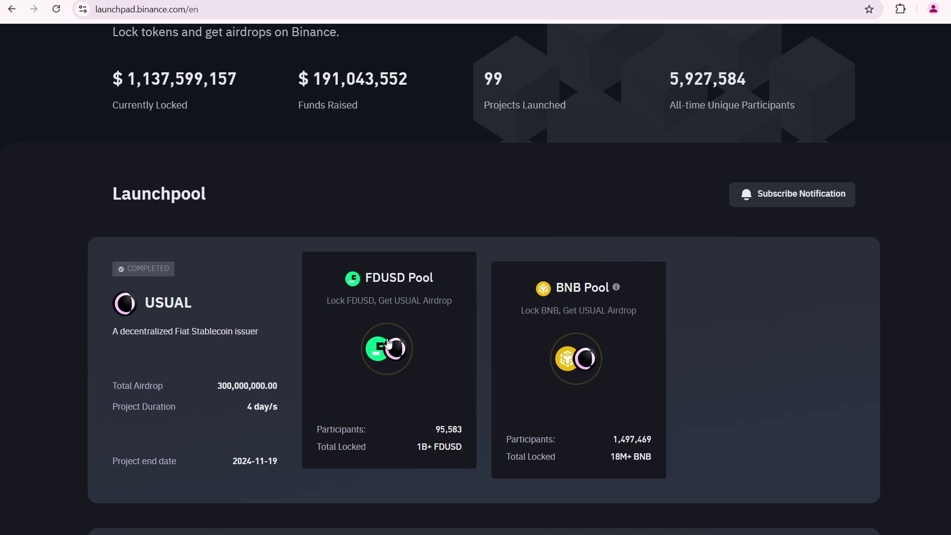
# Open the USUAL FDUSD Pool details showing 447.5829 USUAL airdrops received
pyautogui.click(376, 340)
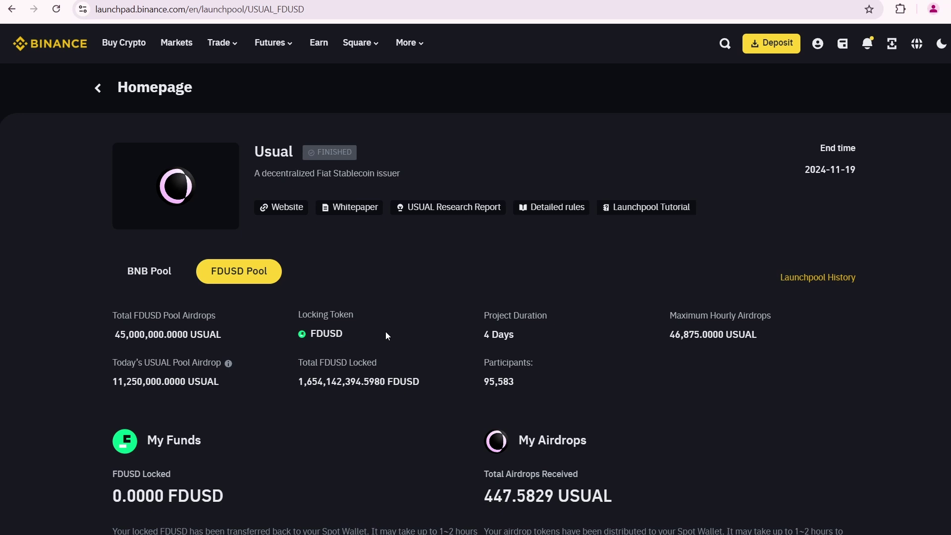
pyautogui.scroll(-1, 385, 332)
pyautogui.moveTo(473, 426); pyautogui.dragTo(609, 434)
pyautogui.click(635, 428)
pyautogui.scroll(1, 675, 390)
# Open the Spot wallet from the wallet menu, showing 447.58295427 USUAL available
pyautogui.moveTo(845, 54)
pyautogui.click(824, 117)
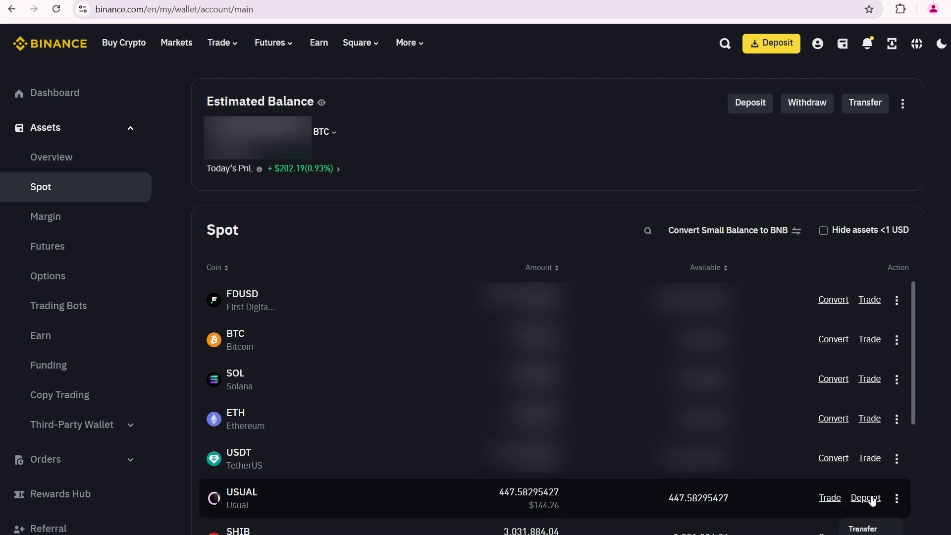
# Market-sell the full 447 USUAL balance for USDT with the sell slider at 100%
pyautogui.click(830, 498)
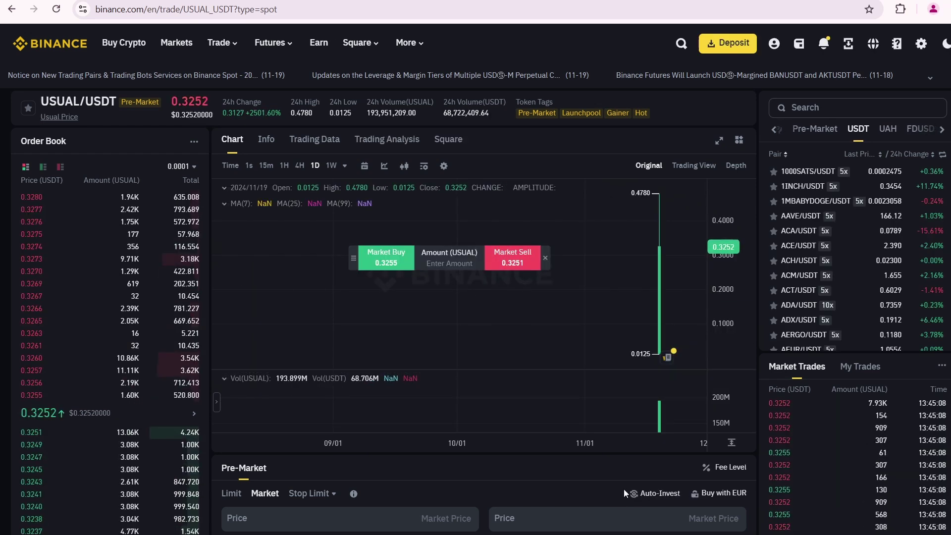
pyautogui.scroll(-1, 291, 500)
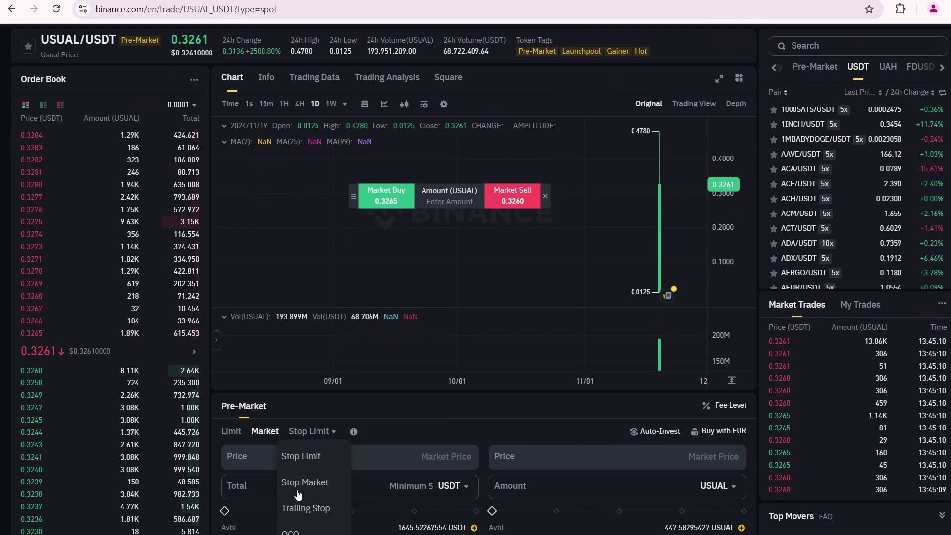
pyautogui.scroll(-1, 478, 461)
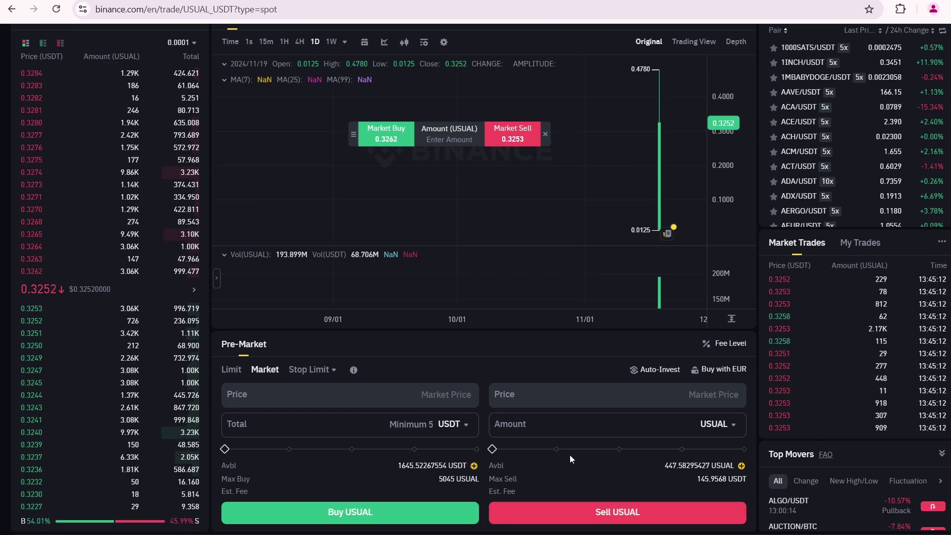
pyautogui.moveTo(491, 449); pyautogui.dragTo(763, 451)
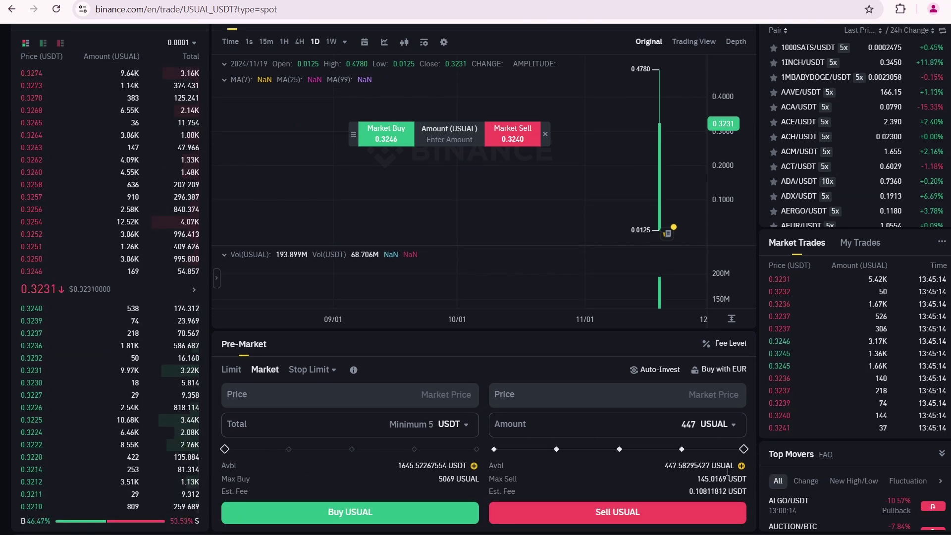
pyautogui.click(677, 515)
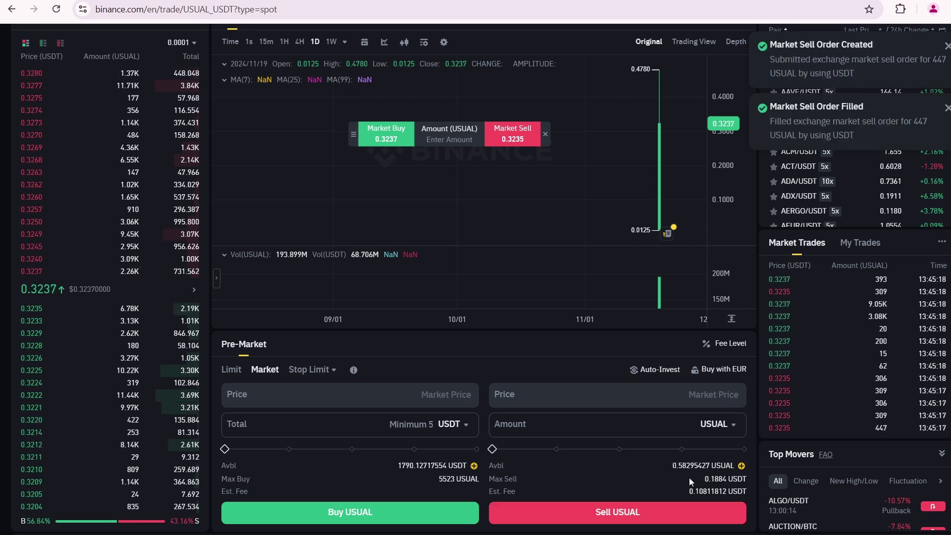
pyautogui.scroll(3, 687, 476)
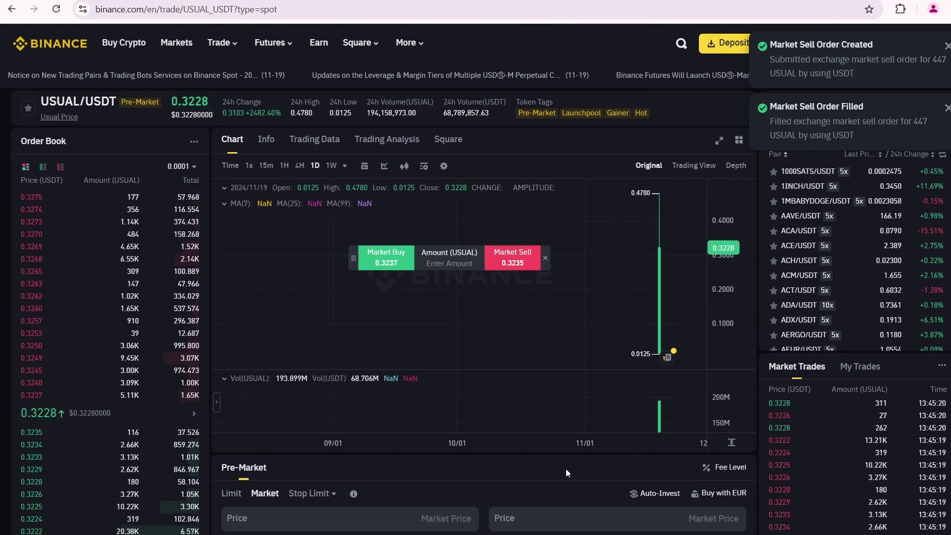
pyautogui.scroll(-5, 564, 475)
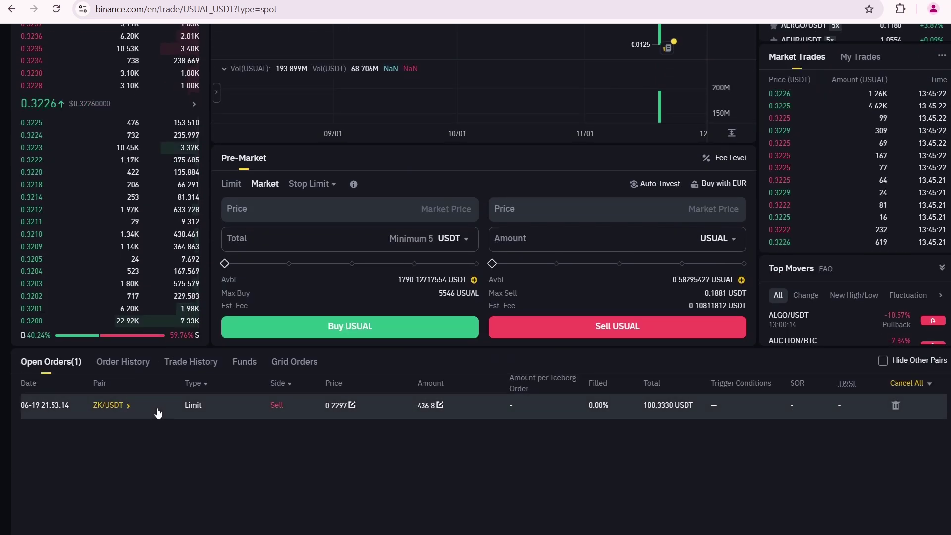
# Check Order History and Trade History for the 447 USUAL sell filled at 0.3235
pyautogui.click(130, 361)
pyautogui.click(185, 362)
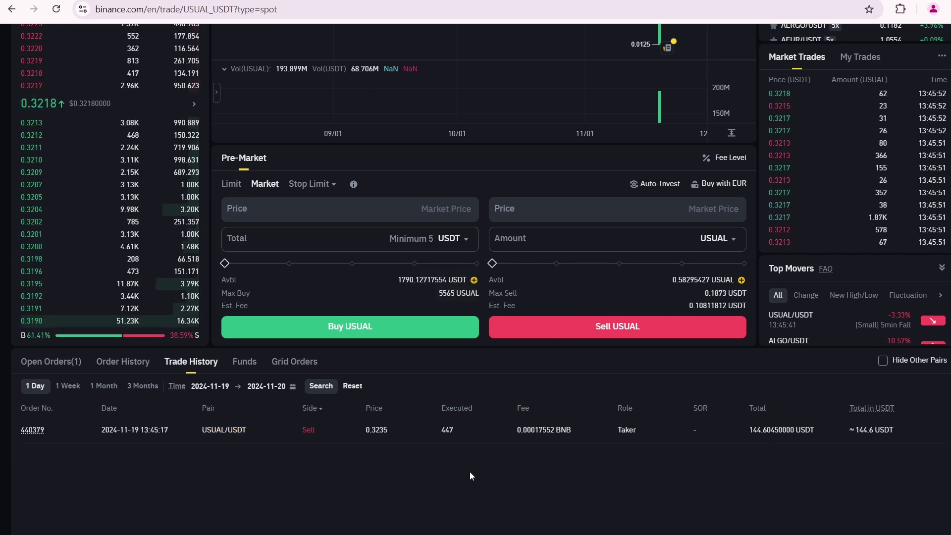
pyautogui.scroll(5, 470, 472)
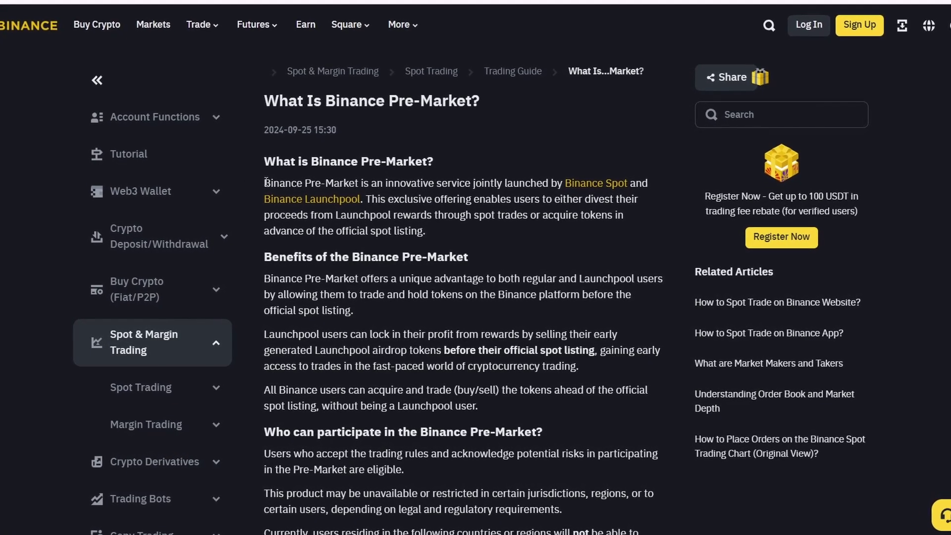
# Read the Pre-Market definition and benefits, including Launchpool users' profits and that all users can trade
pyautogui.moveTo(266, 183); pyautogui.dragTo(630, 203)
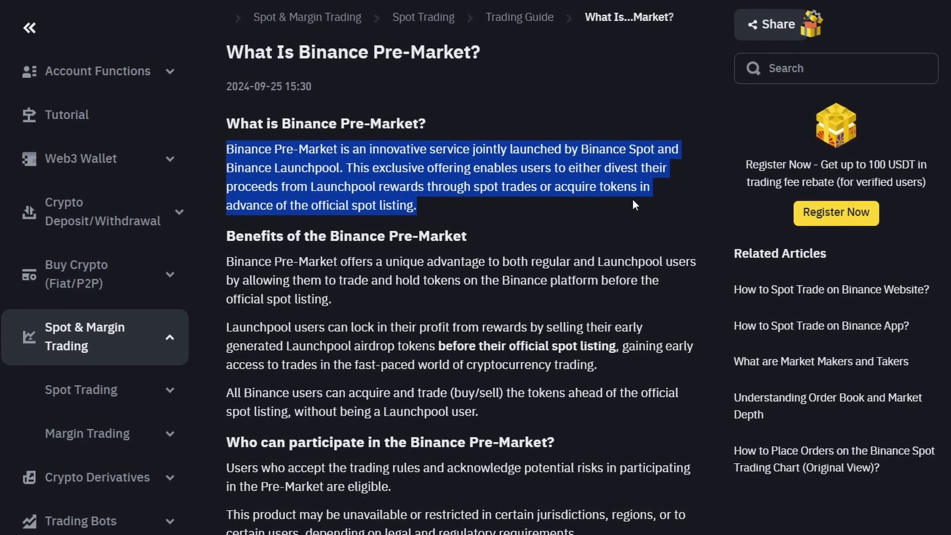
pyautogui.click(465, 200)
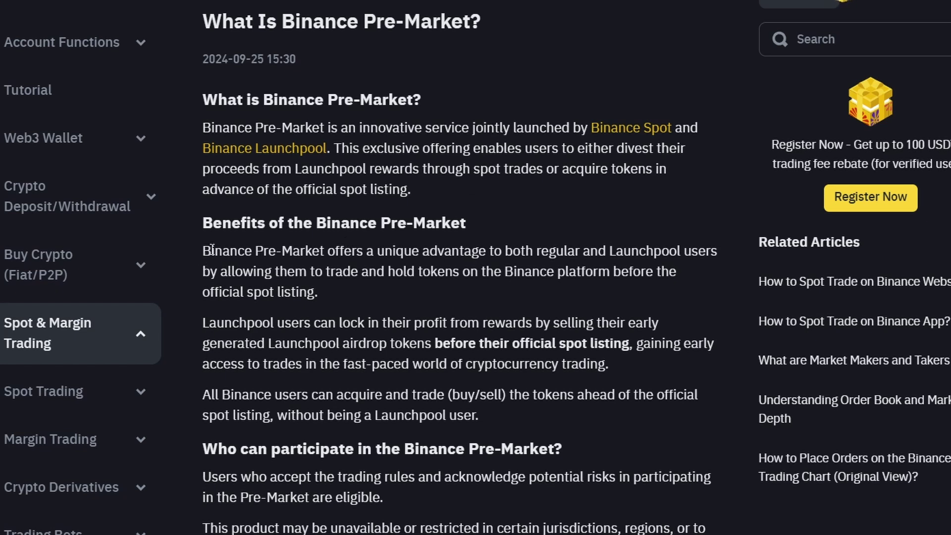
pyautogui.moveTo(203, 250); pyautogui.dragTo(508, 295)
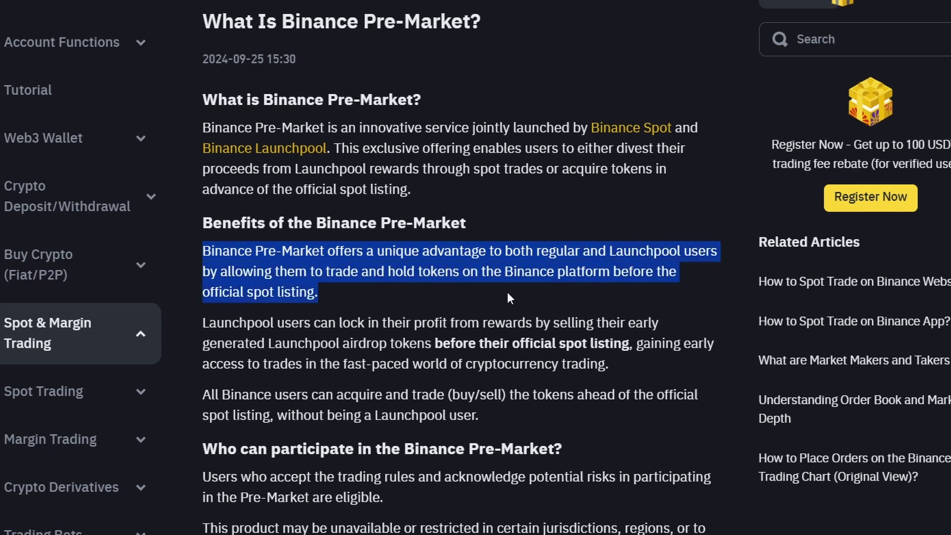
pyautogui.moveTo(202, 323); pyautogui.dragTo(631, 364)
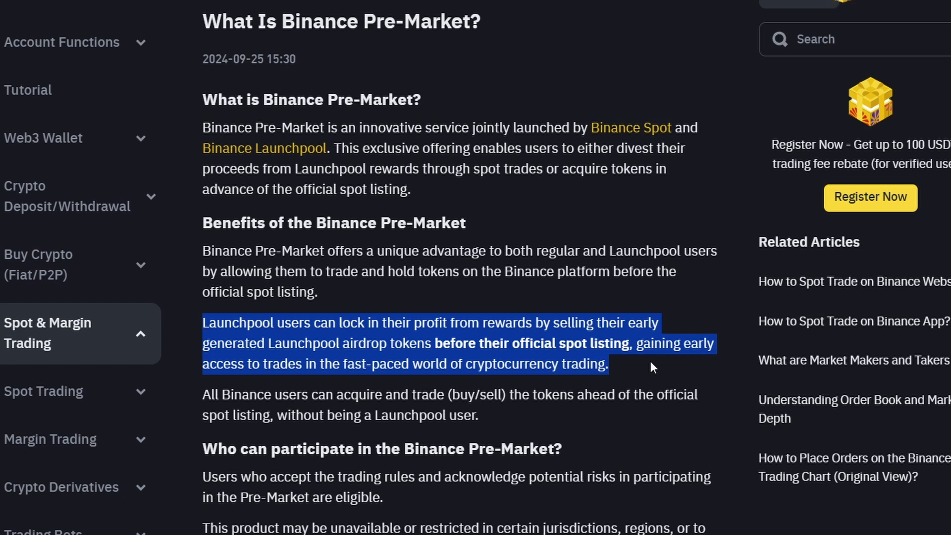
pyautogui.click(208, 397)
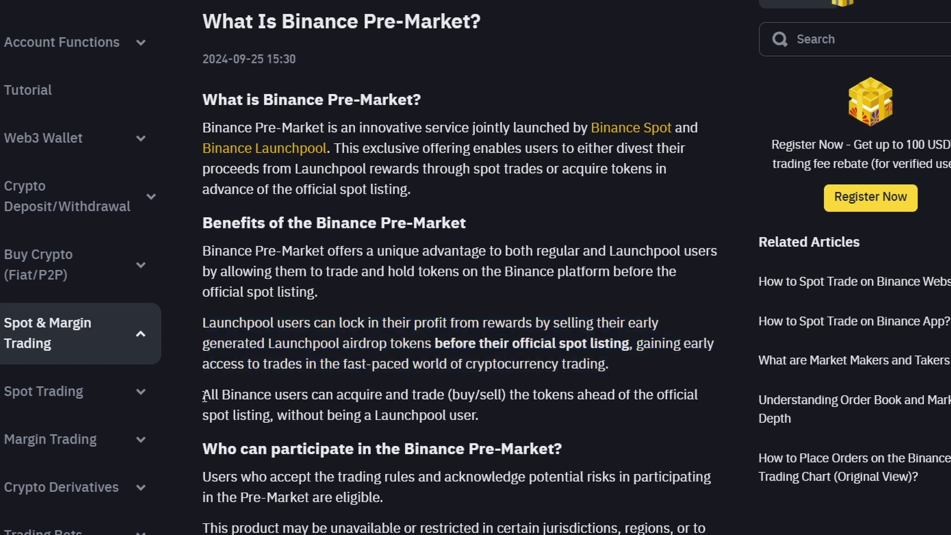
pyautogui.moveTo(205, 396); pyautogui.dragTo(517, 426)
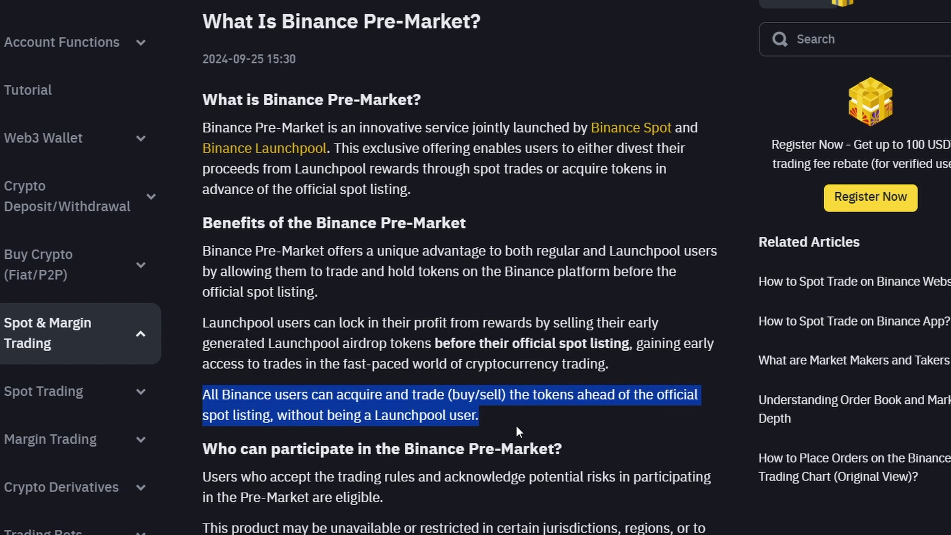
pyautogui.click(516, 426)
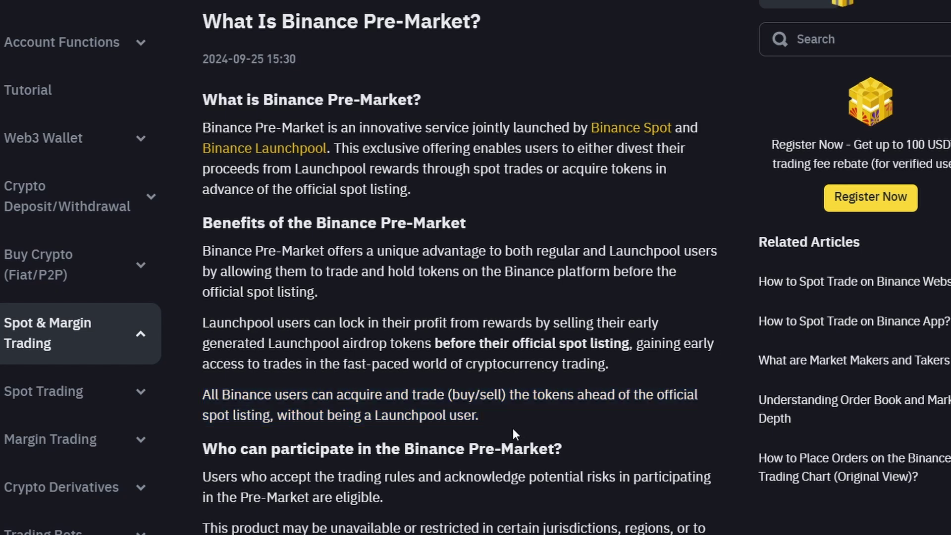
# Scroll to eligibility and read the restricted countries list and its non-exhaustive note
pyautogui.scroll(-3, 441, 434)
pyautogui.scroll(-2, 435, 430)
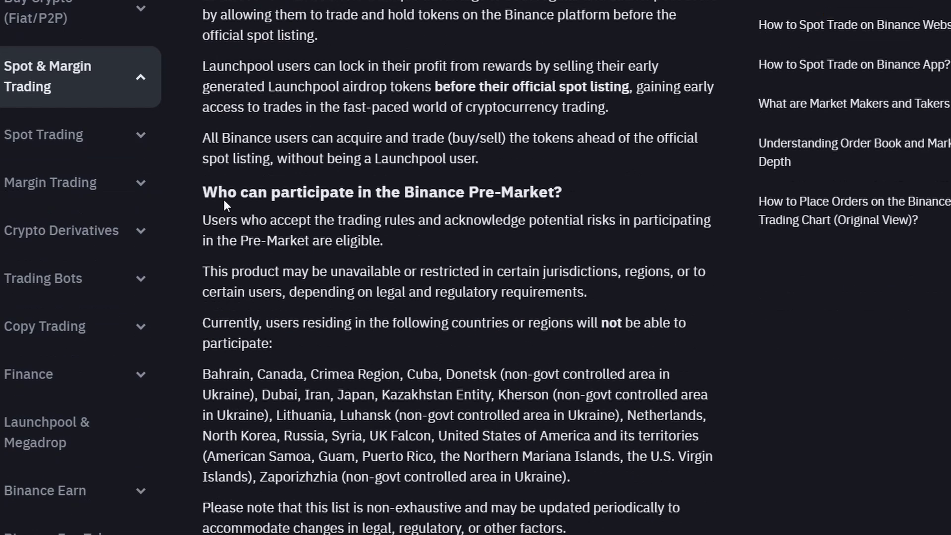
pyautogui.moveTo(237, 192); pyautogui.dragTo(563, 192)
pyautogui.click(523, 219)
pyautogui.scroll(-3, 218, 280)
pyautogui.scroll(2, 223, 278)
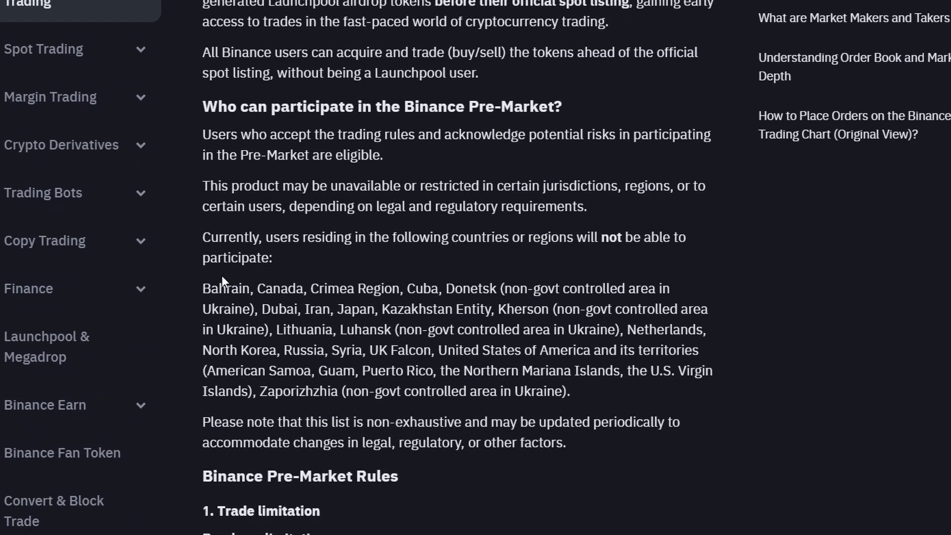
pyautogui.moveTo(204, 287); pyautogui.dragTo(593, 391)
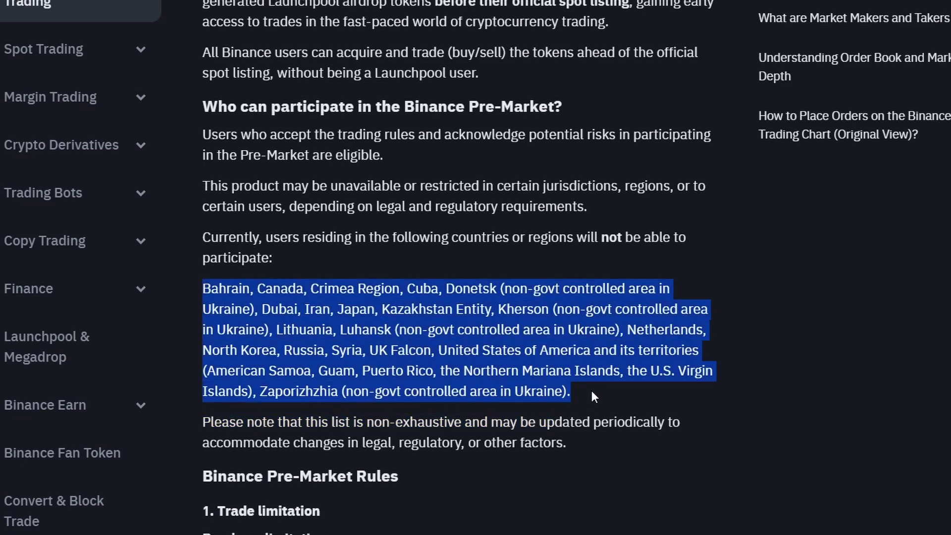
pyautogui.click(592, 391)
pyautogui.moveTo(201, 421); pyautogui.dragTo(685, 443)
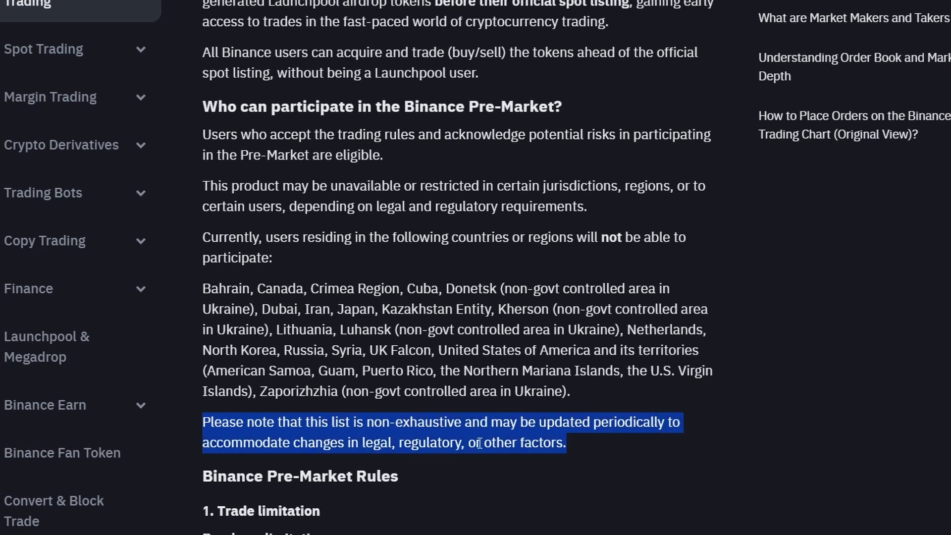
pyautogui.click(570, 449)
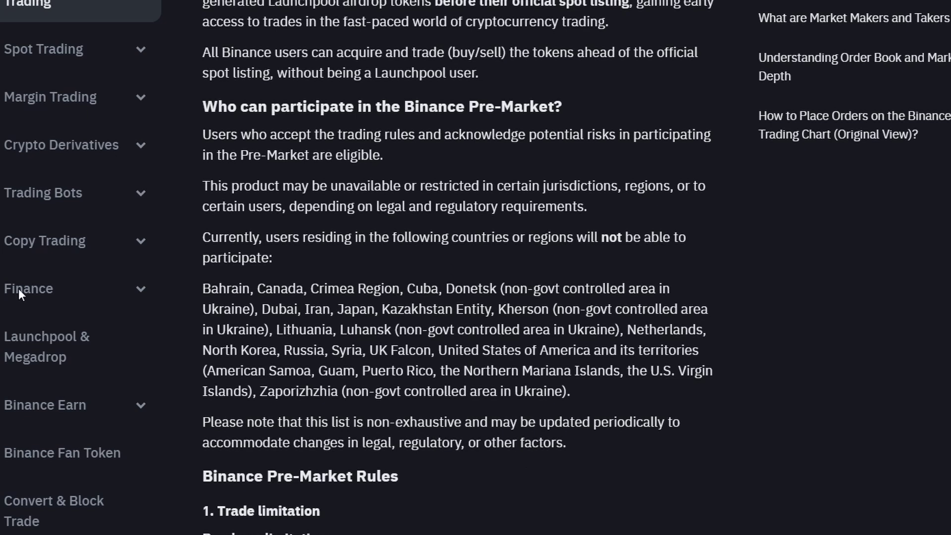
# Read the Pre-Market Rules purchase limitation: the maximum holding limit, with unfilled orders counting toward it
pyautogui.scroll(-6, 527, 391)
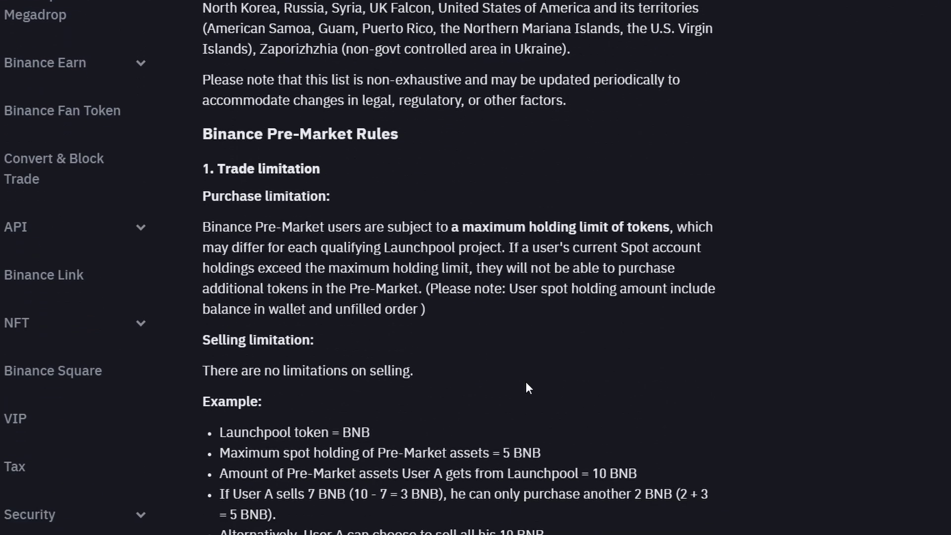
pyautogui.scroll(-2, 527, 380)
pyautogui.moveTo(213, 46); pyautogui.dragTo(426, 55)
pyautogui.click(433, 68)
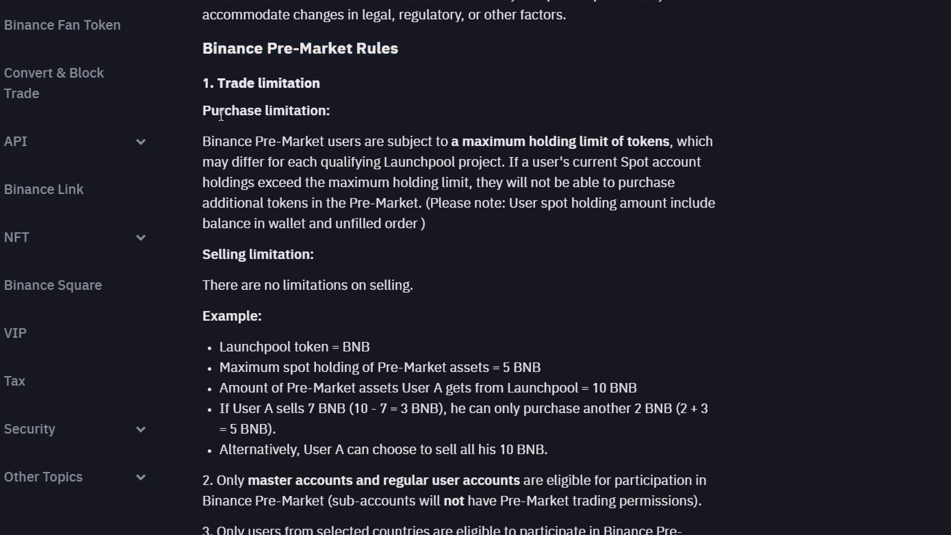
pyautogui.moveTo(203, 110); pyautogui.dragTo(339, 118)
pyautogui.click(189, 161)
pyautogui.moveTo(206, 144); pyautogui.dragTo(433, 209)
pyautogui.click(433, 209)
pyautogui.moveTo(431, 204); pyautogui.dragTo(419, 227)
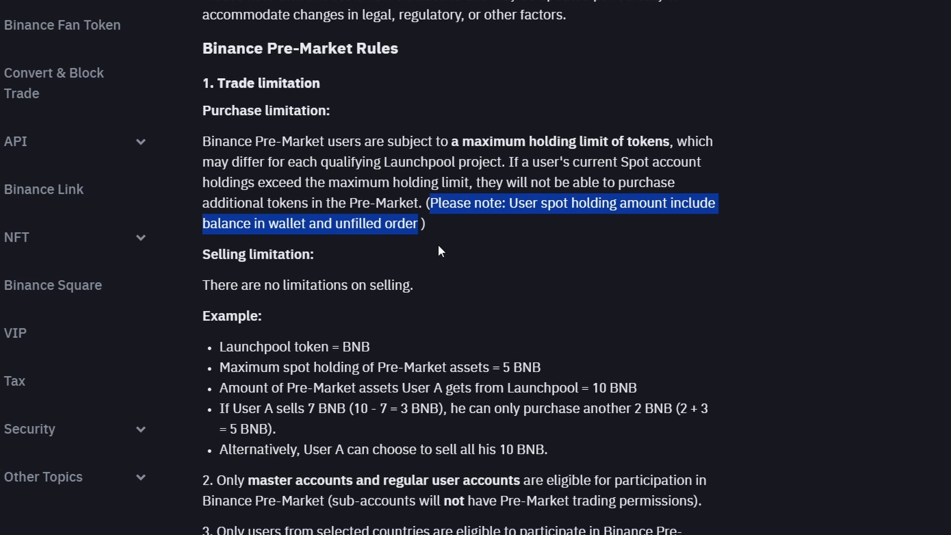
pyautogui.click(199, 269)
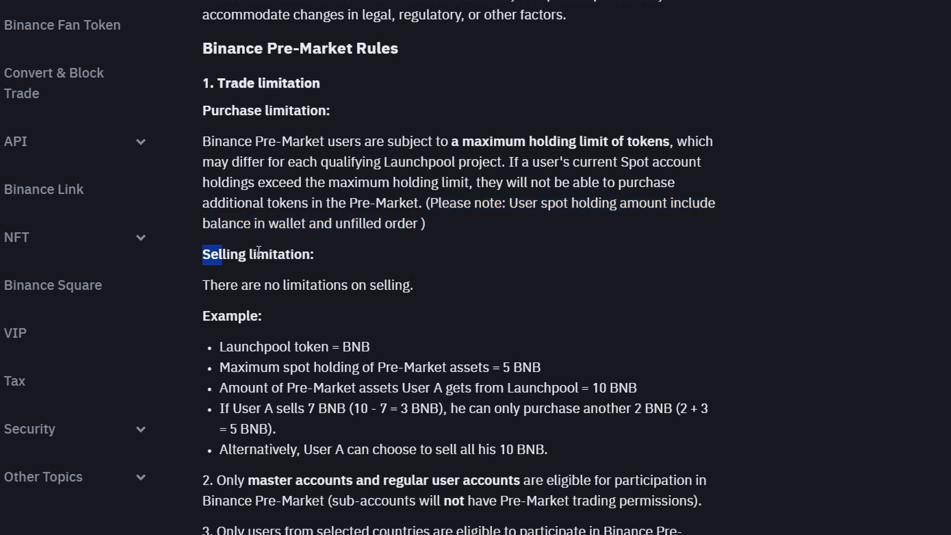
# Read the no-limit selling rule, its example, and that only master and regular accounts qualify
pyautogui.moveTo(203, 254); pyautogui.dragTo(355, 250)
pyautogui.moveTo(201, 286); pyautogui.dragTo(458, 291)
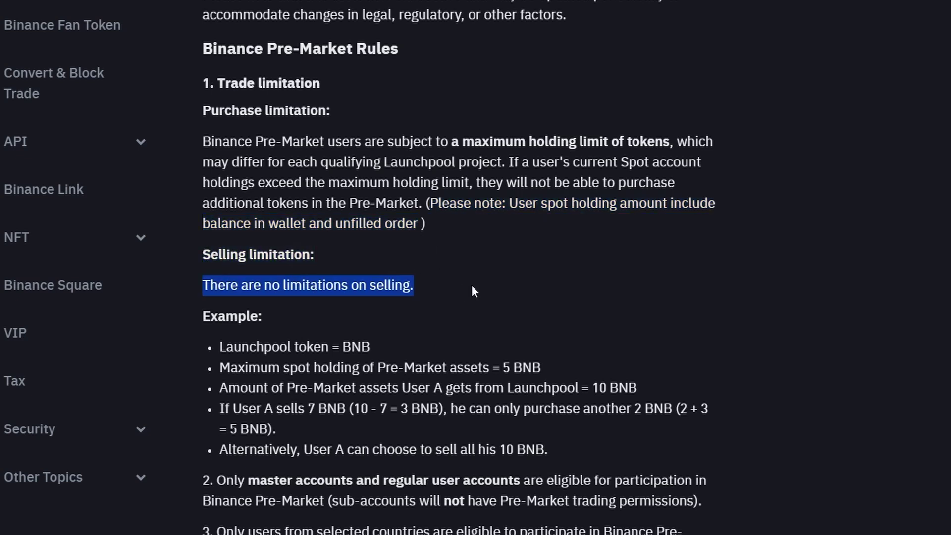
pyautogui.click(425, 286)
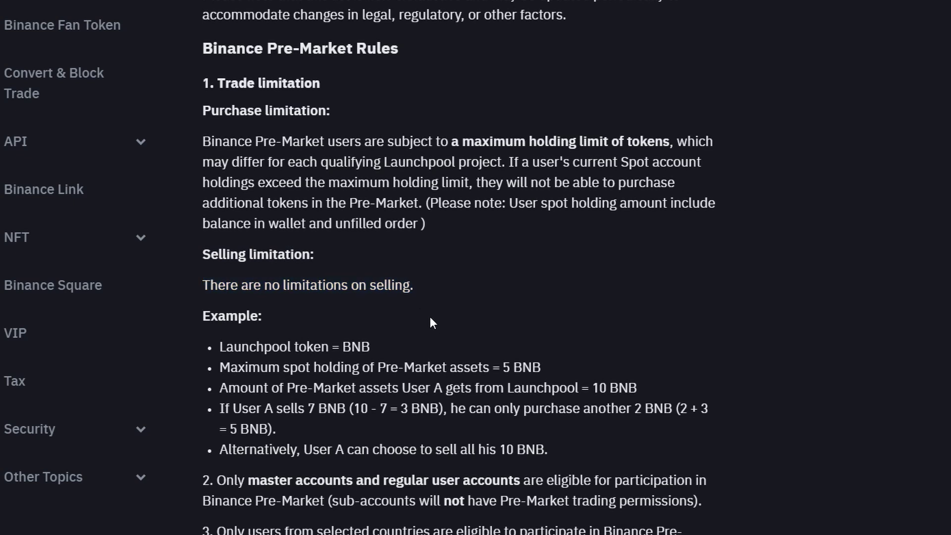
pyautogui.scroll(-4, 430, 323)
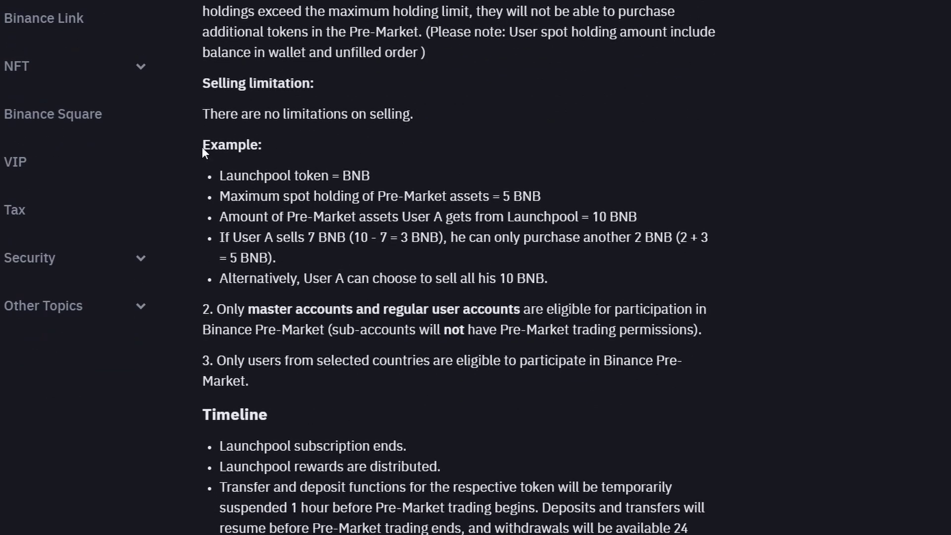
pyautogui.moveTo(201, 147); pyautogui.dragTo(274, 379)
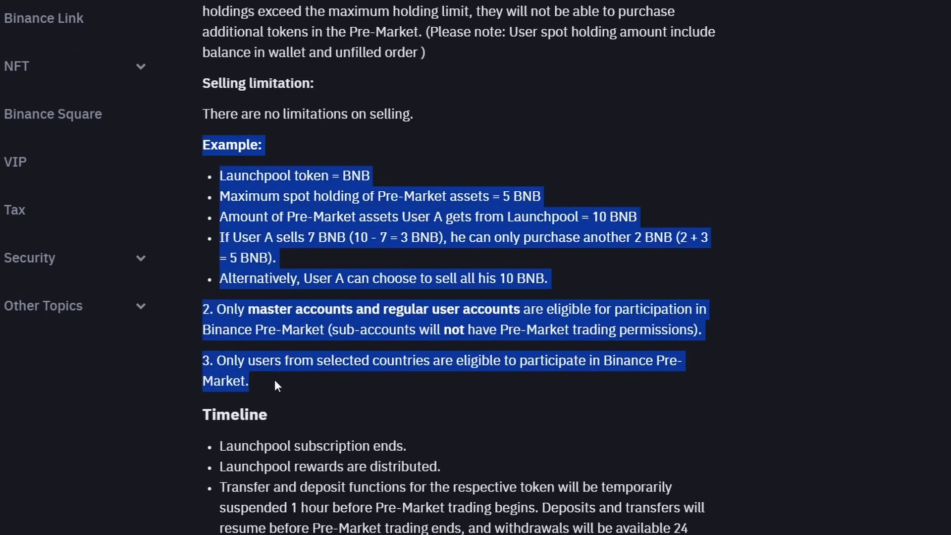
pyautogui.click(275, 380)
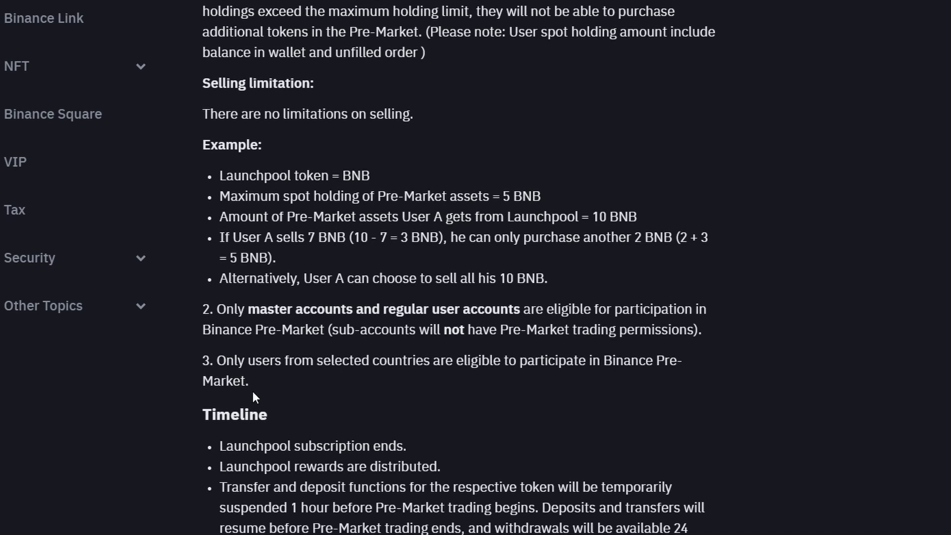
pyautogui.moveTo(215, 311); pyautogui.dragTo(676, 347)
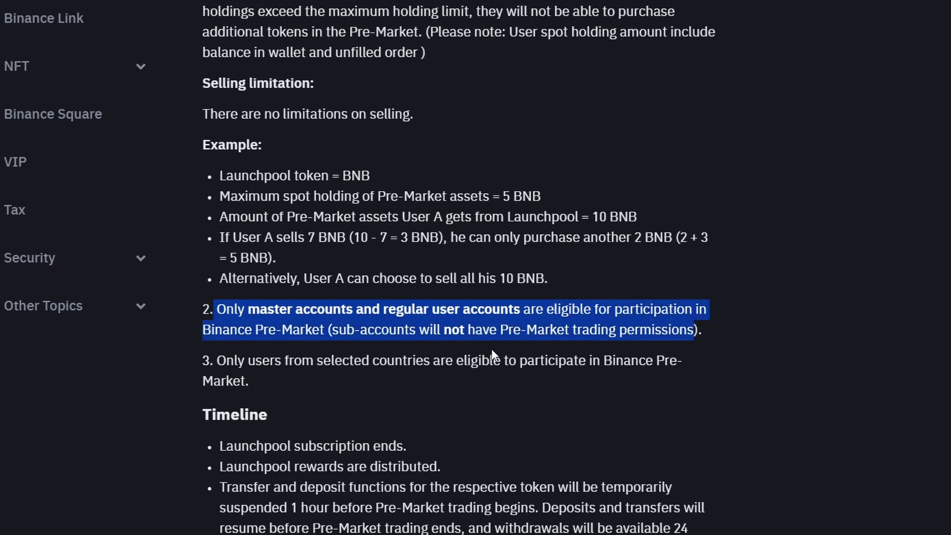
pyautogui.click(710, 337)
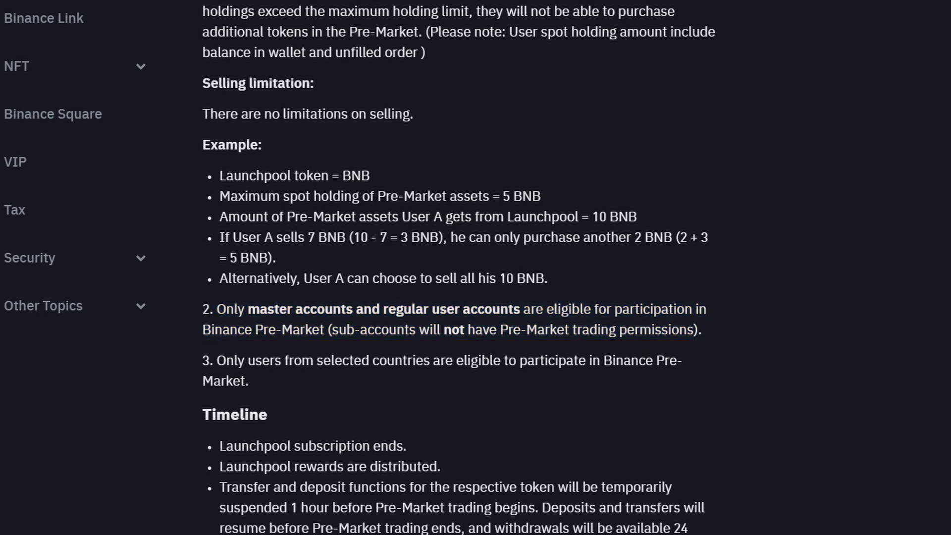
# Read the Timeline steps, then scroll past Trading Guidelines to the website and app Spot screenshots
pyautogui.scroll(-7, 427, 391)
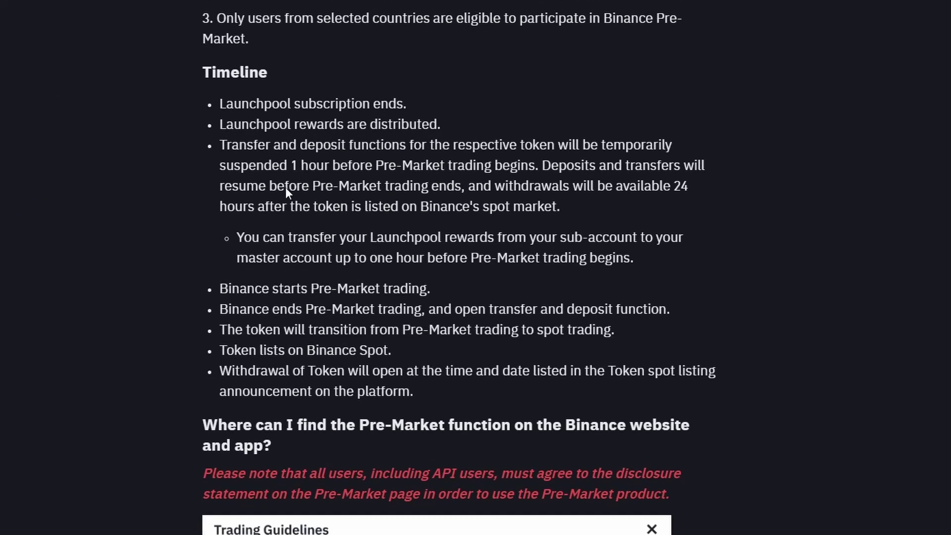
pyautogui.moveTo(212, 72); pyautogui.dragTo(445, 388)
pyautogui.scroll(-3, 429, 379)
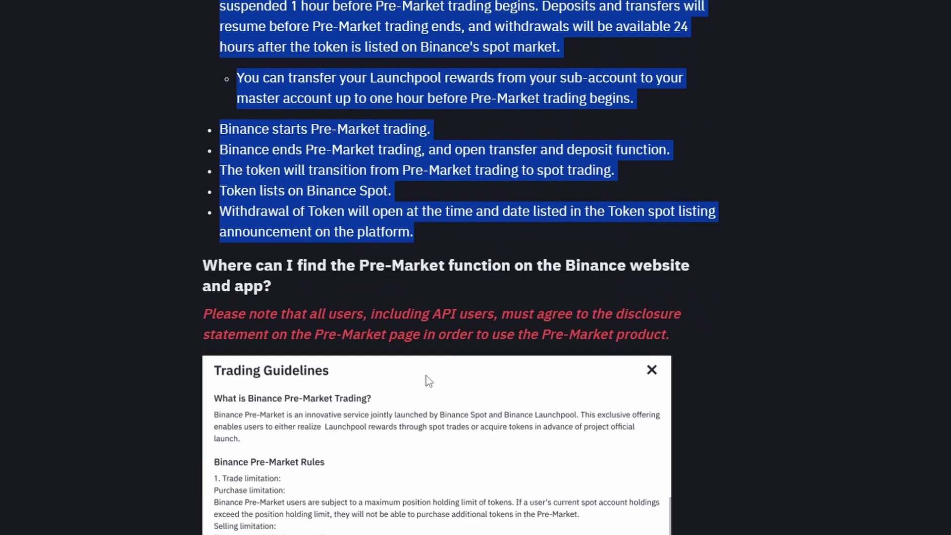
pyautogui.scroll(-6, 411, 347)
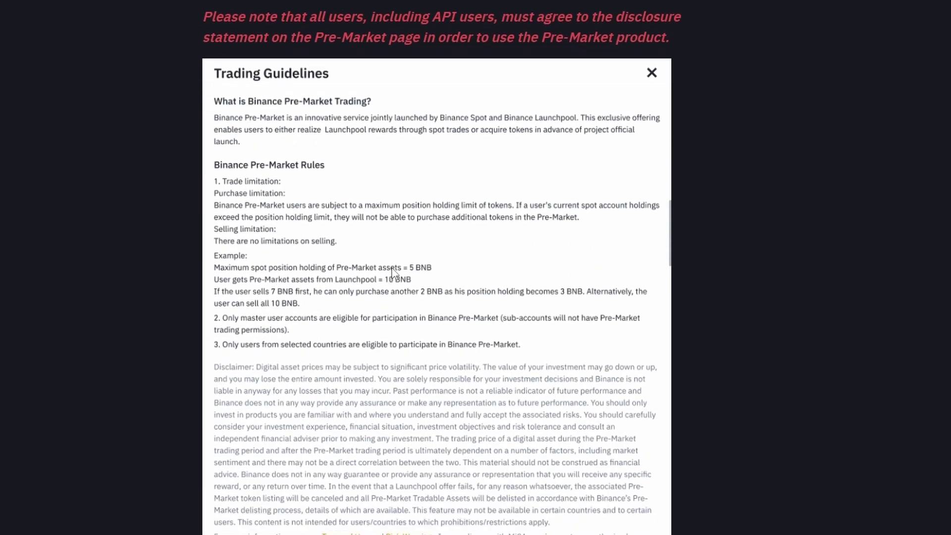
pyautogui.scroll(-8, 296, 258)
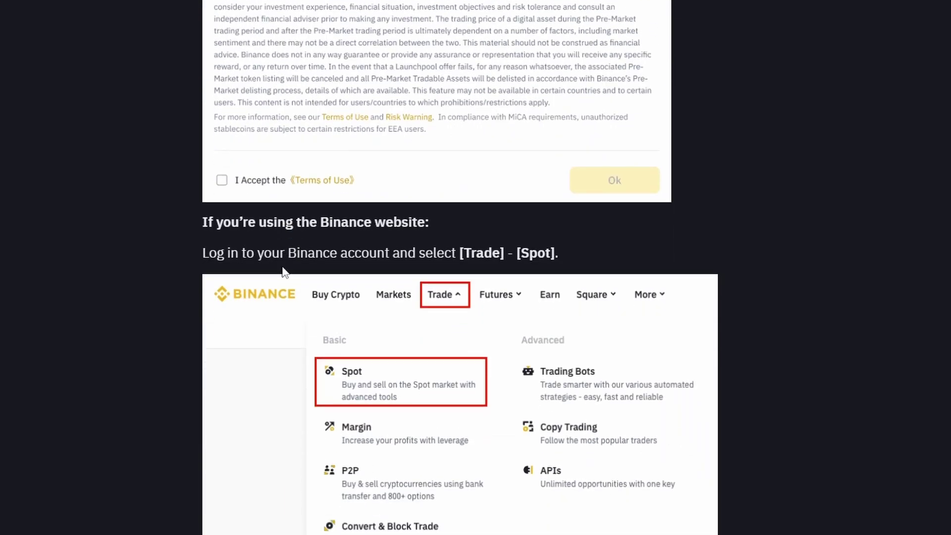
pyautogui.scroll(-12, 282, 274)
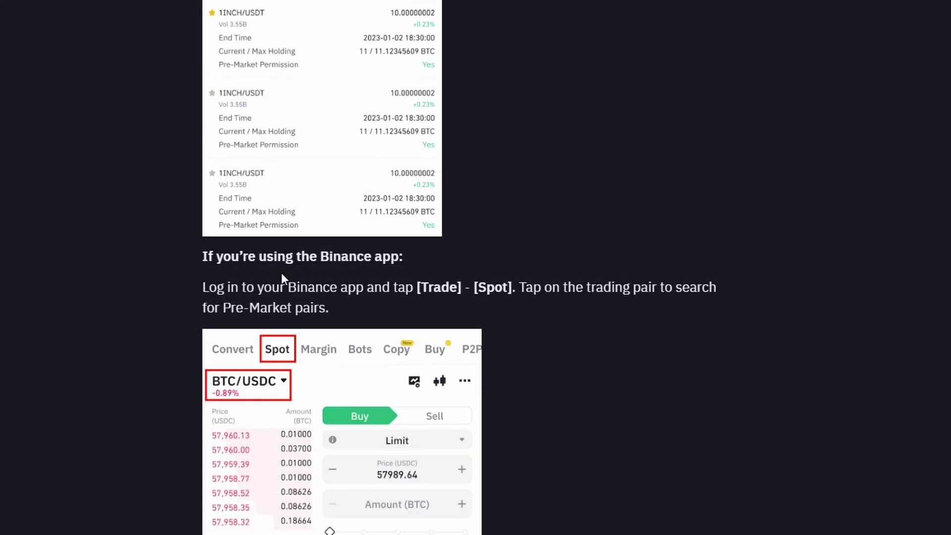
pyautogui.scroll(-3, 282, 277)
pyautogui.scroll(-11, 282, 277)
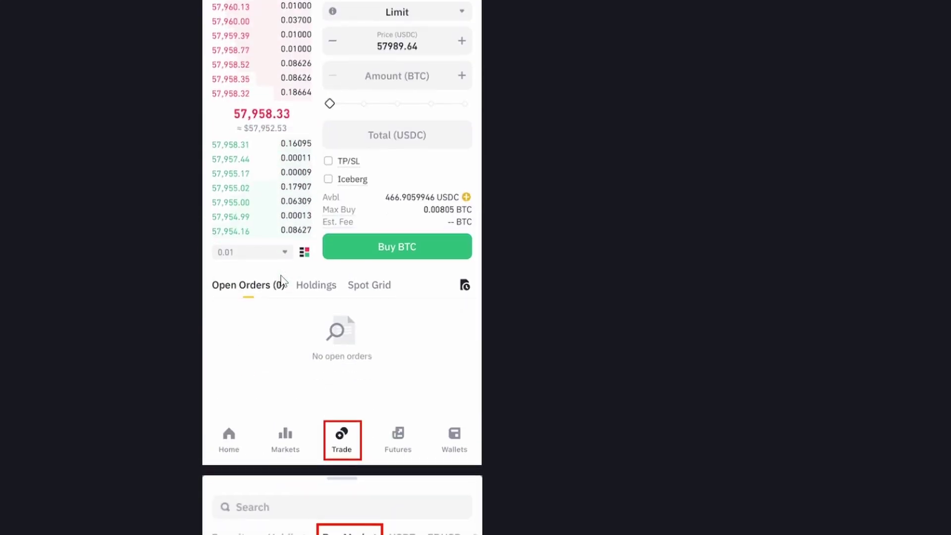
# Read the FAQ answers on withdrawing and transferring tokens, and that Pre-Market ends 4 hours before spot trading
pyautogui.scroll(-15, 282, 281)
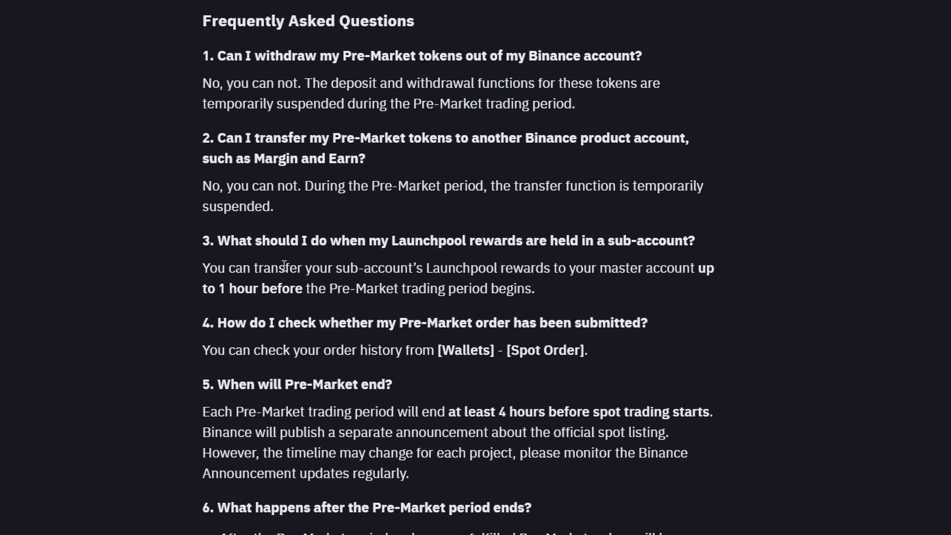
pyautogui.moveTo(203, 79); pyautogui.dragTo(590, 108)
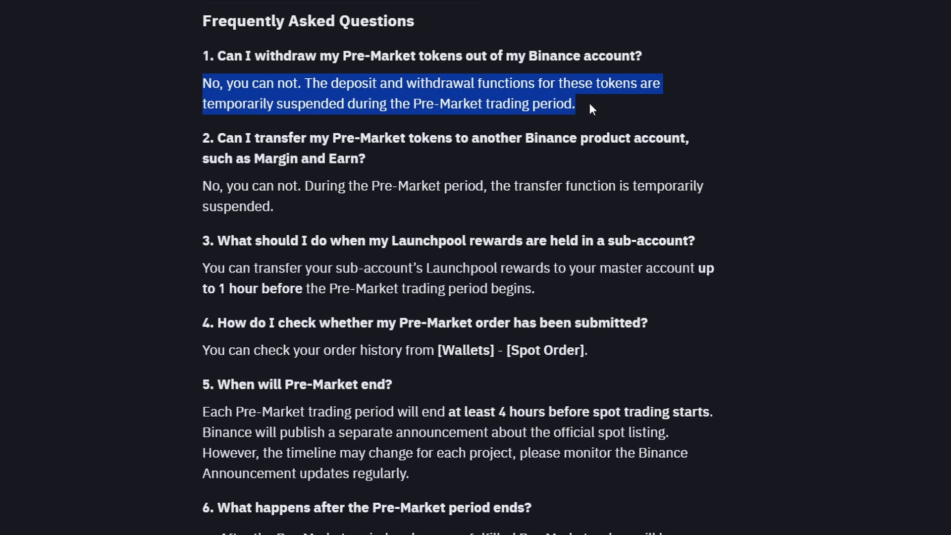
pyautogui.click(588, 104)
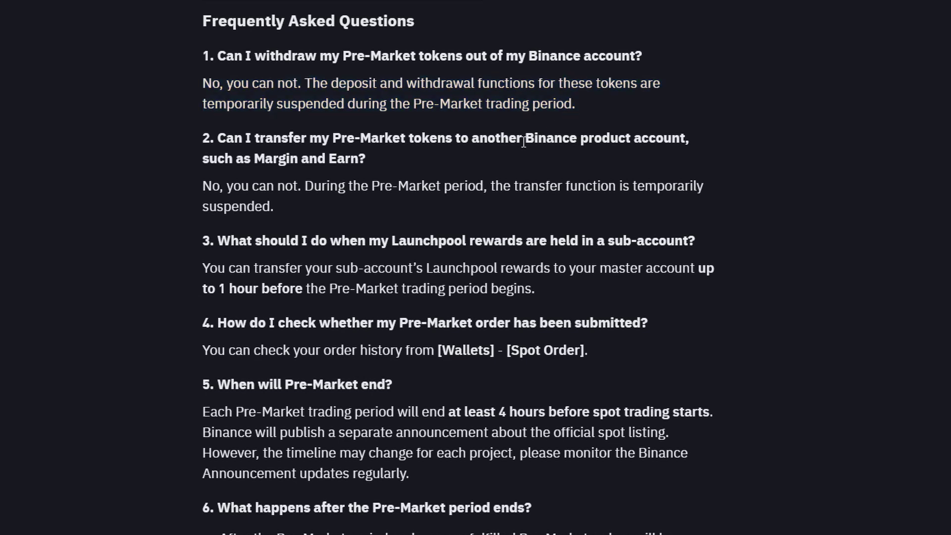
pyautogui.moveTo(225, 185); pyautogui.dragTo(504, 207)
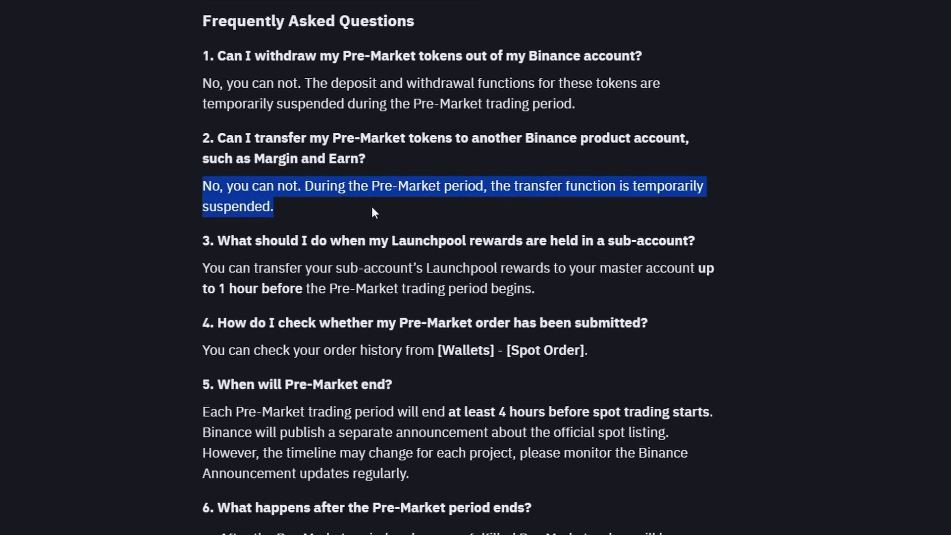
pyautogui.click(289, 212)
pyautogui.scroll(-2, 288, 213)
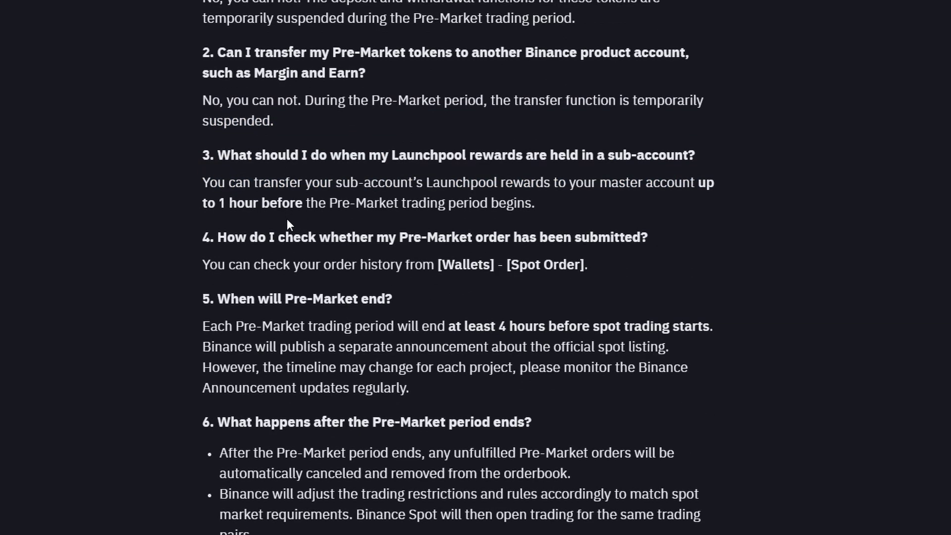
pyautogui.moveTo(205, 299); pyautogui.dragTo(402, 301)
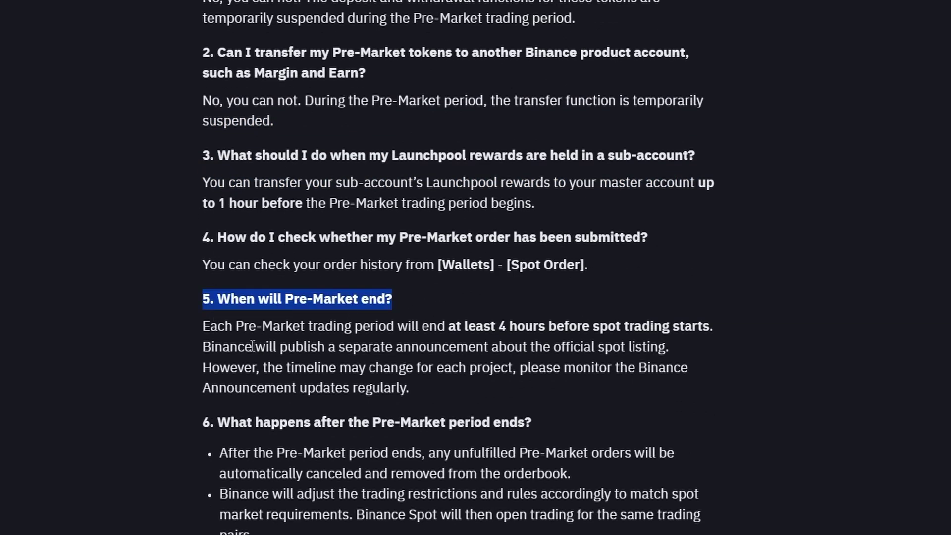
pyautogui.click(204, 333)
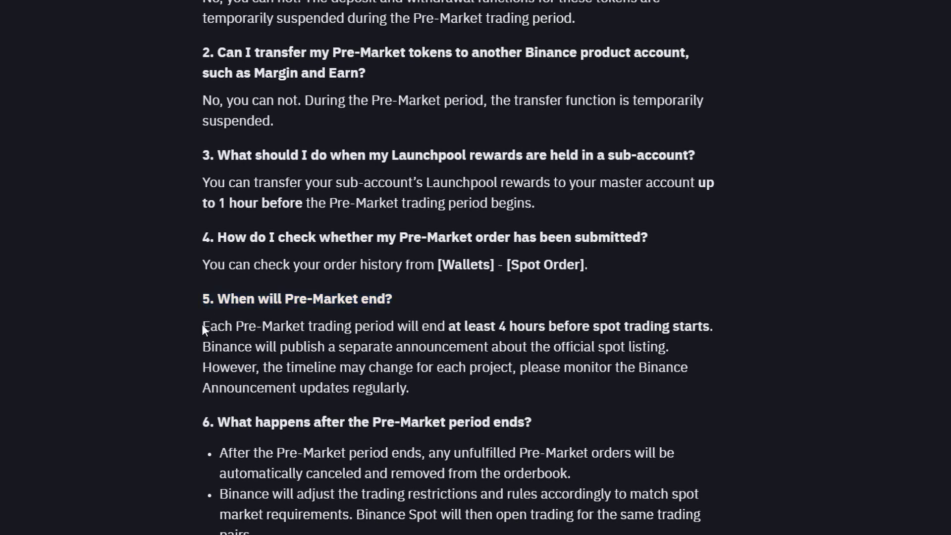
pyautogui.moveTo(204, 326); pyautogui.dragTo(722, 327)
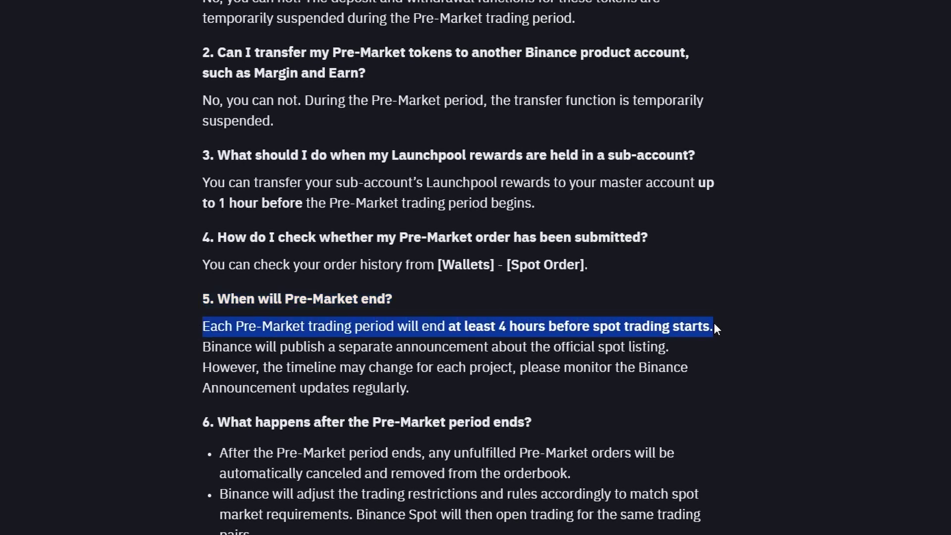
pyautogui.click(651, 352)
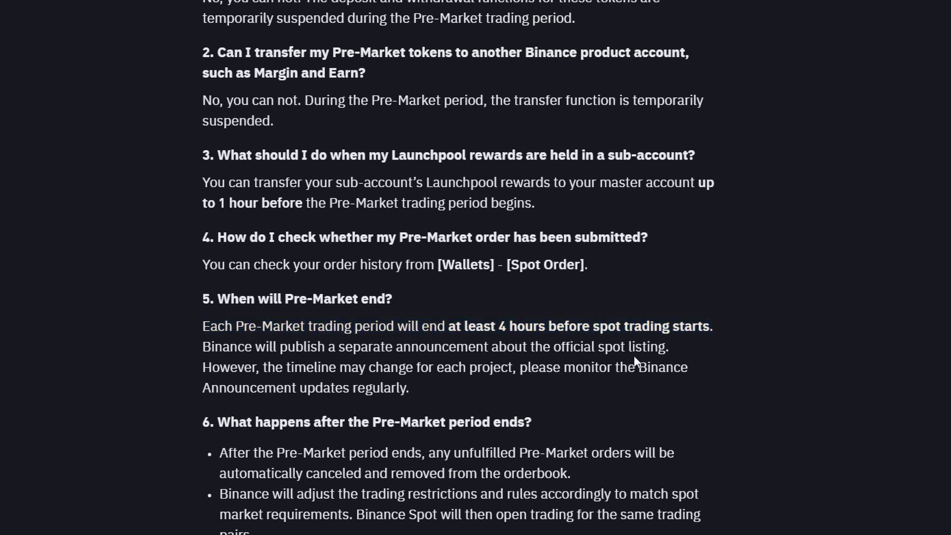